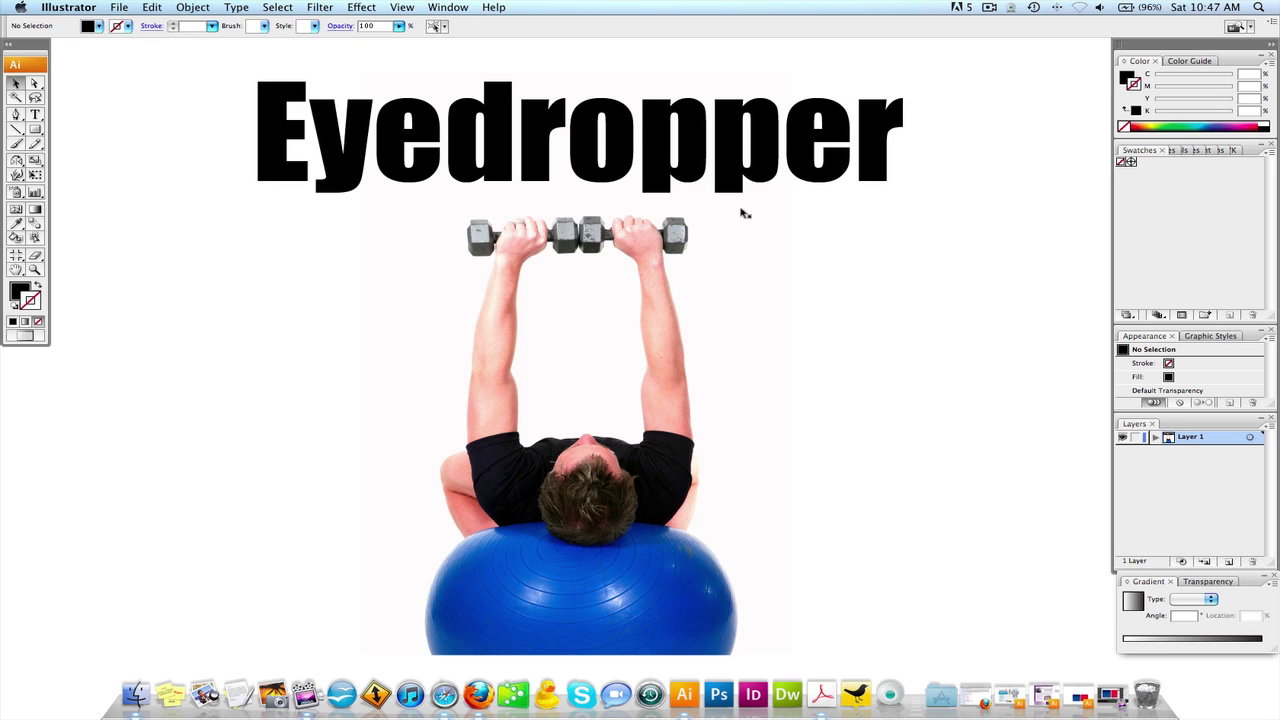
- Recolour the "Eyedropper" headline text with blue sampled from the exercise ball using the Eyedropper tool
left_click(652, 142)
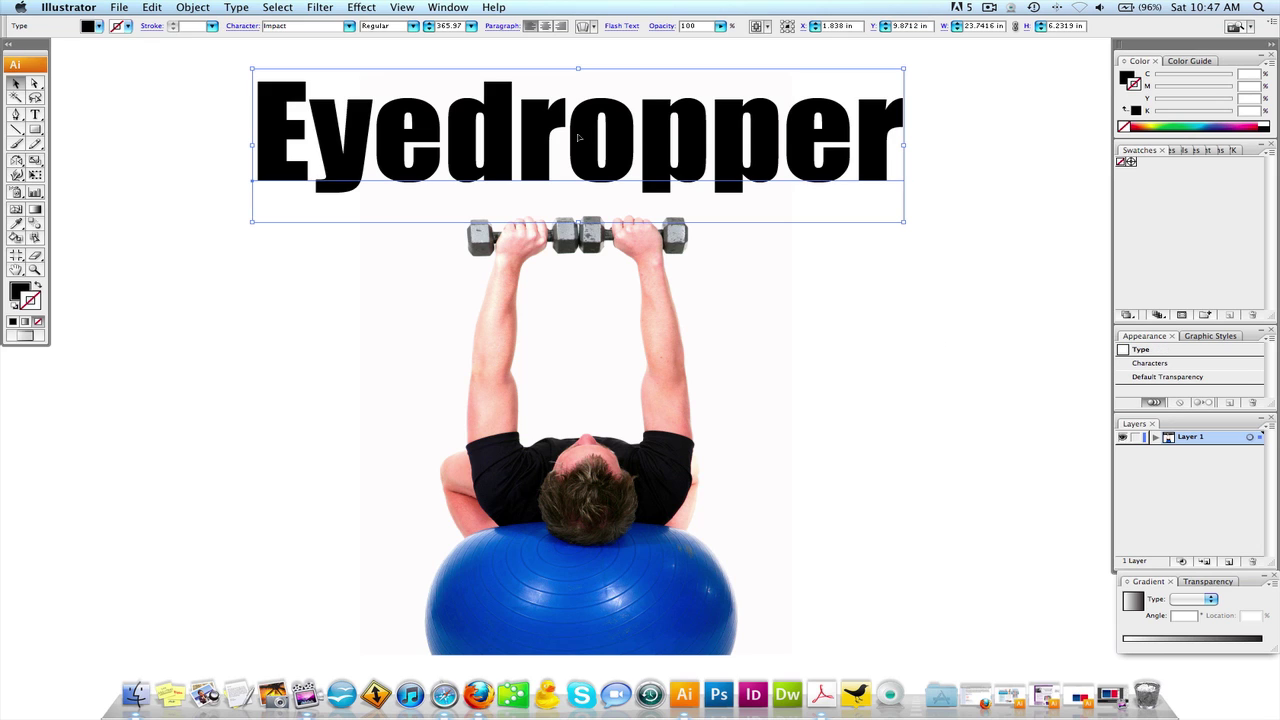
double_click(577, 137)
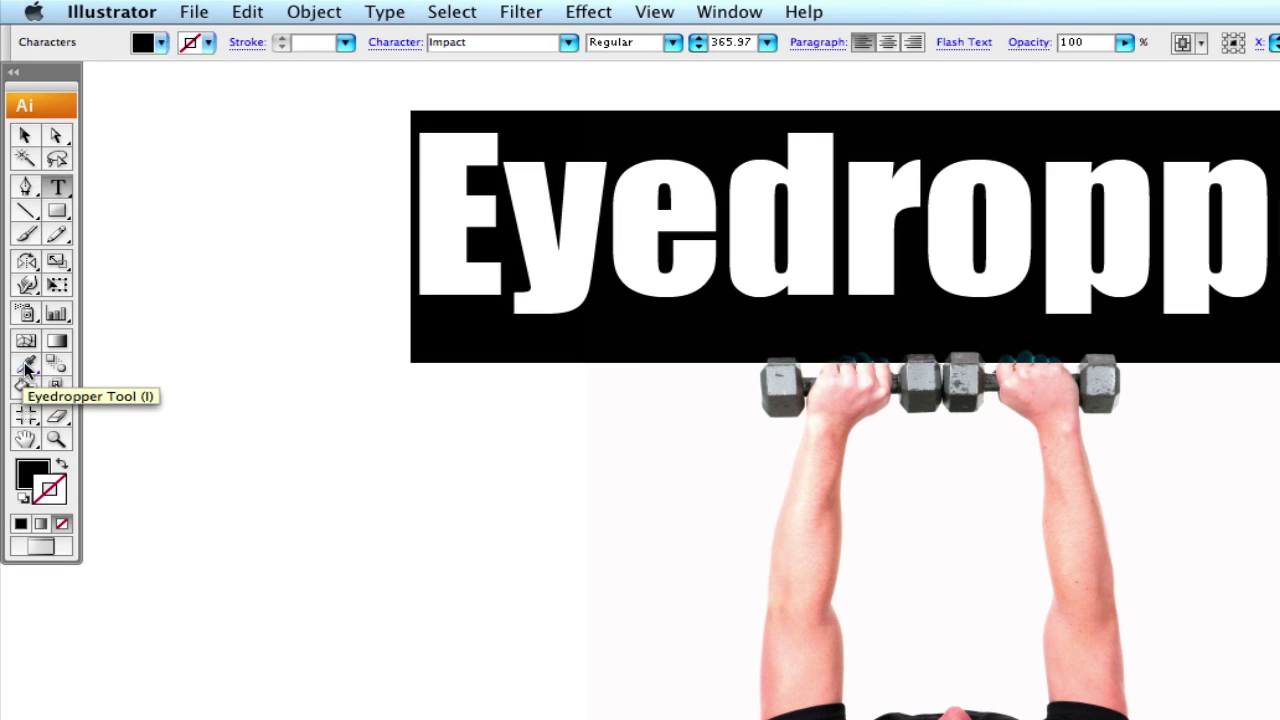
left_click(26, 367)
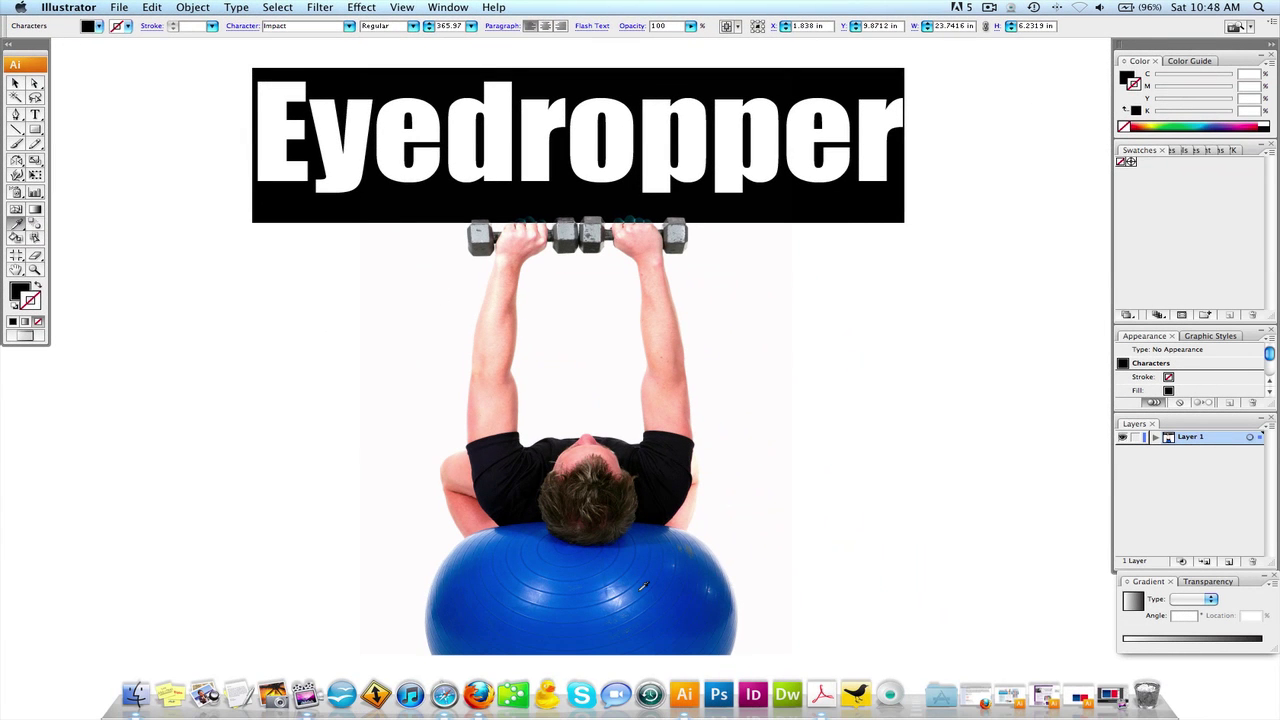
left_click(642, 587)
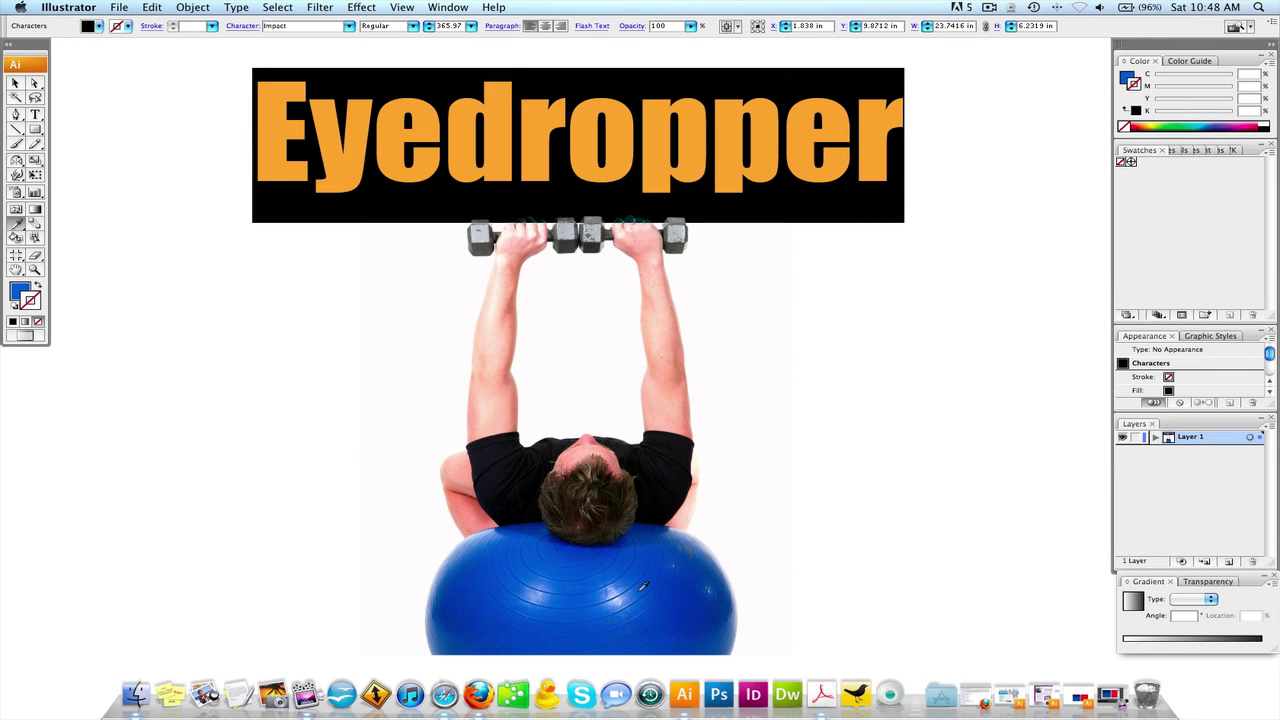
left_click(14, 85)
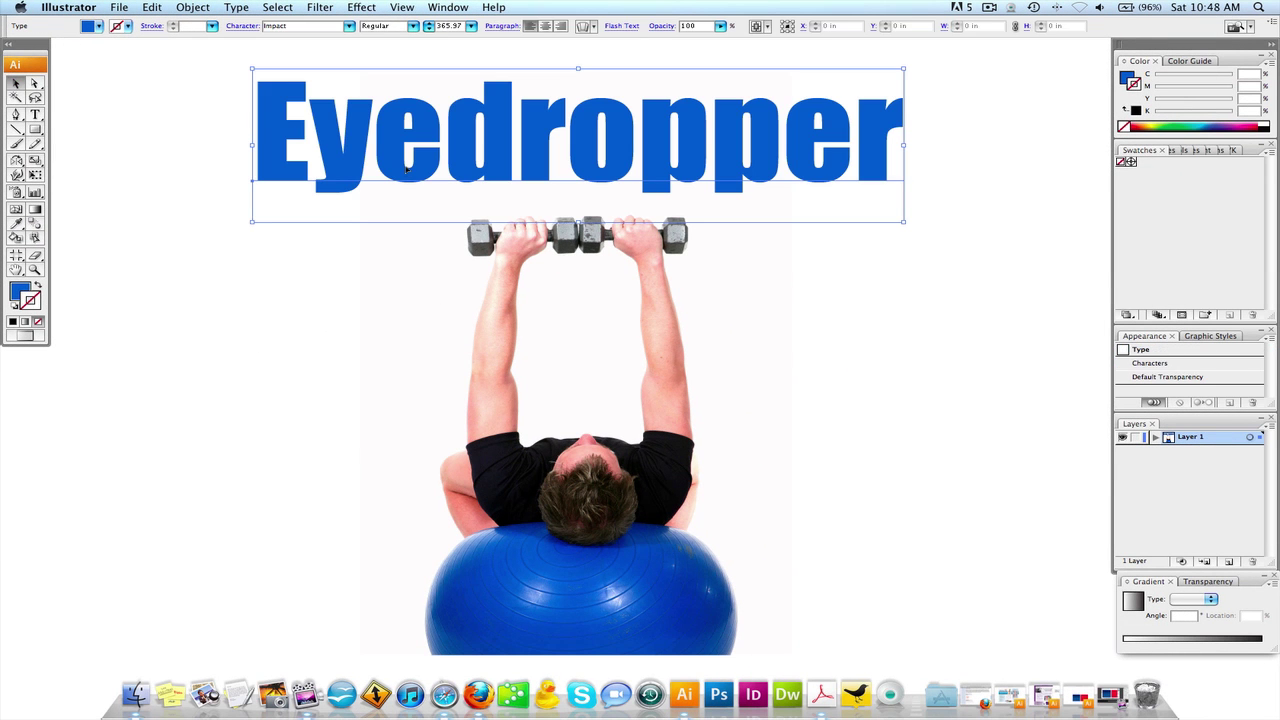
- Sample several skin tones from the man's arm in the photo to recolour the headline text
left_click(17, 223)
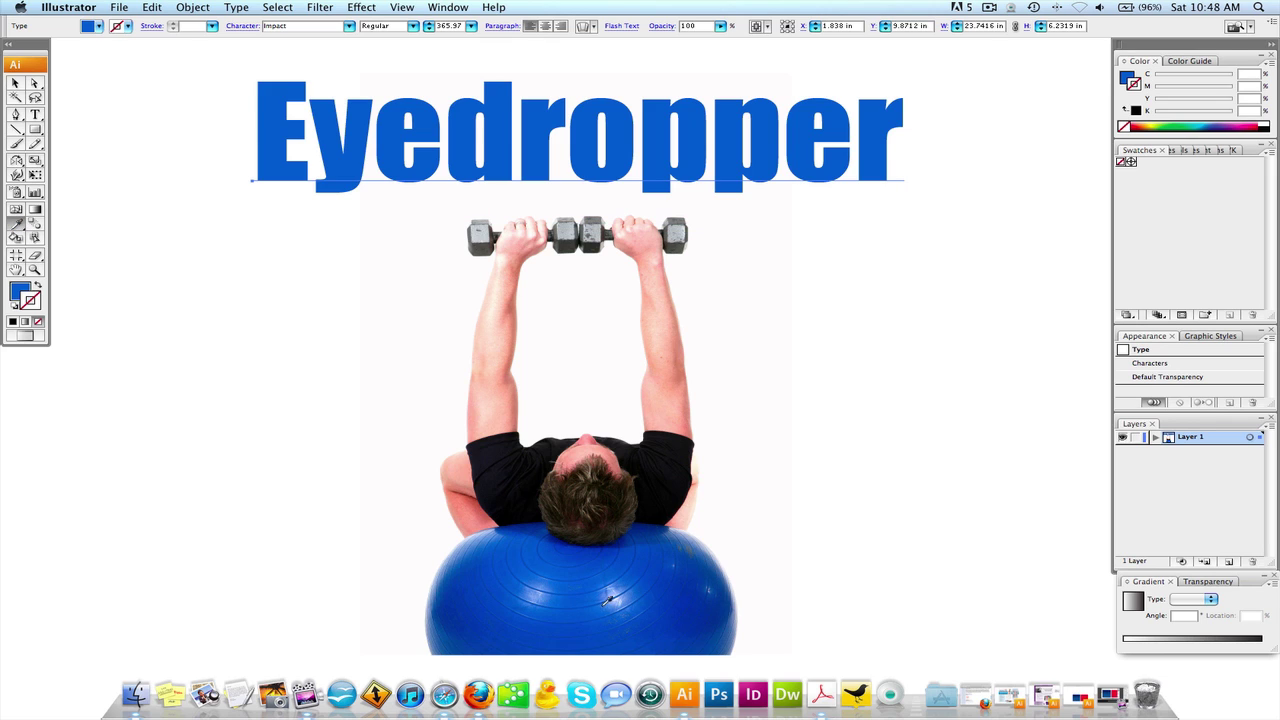
left_click(477, 405)
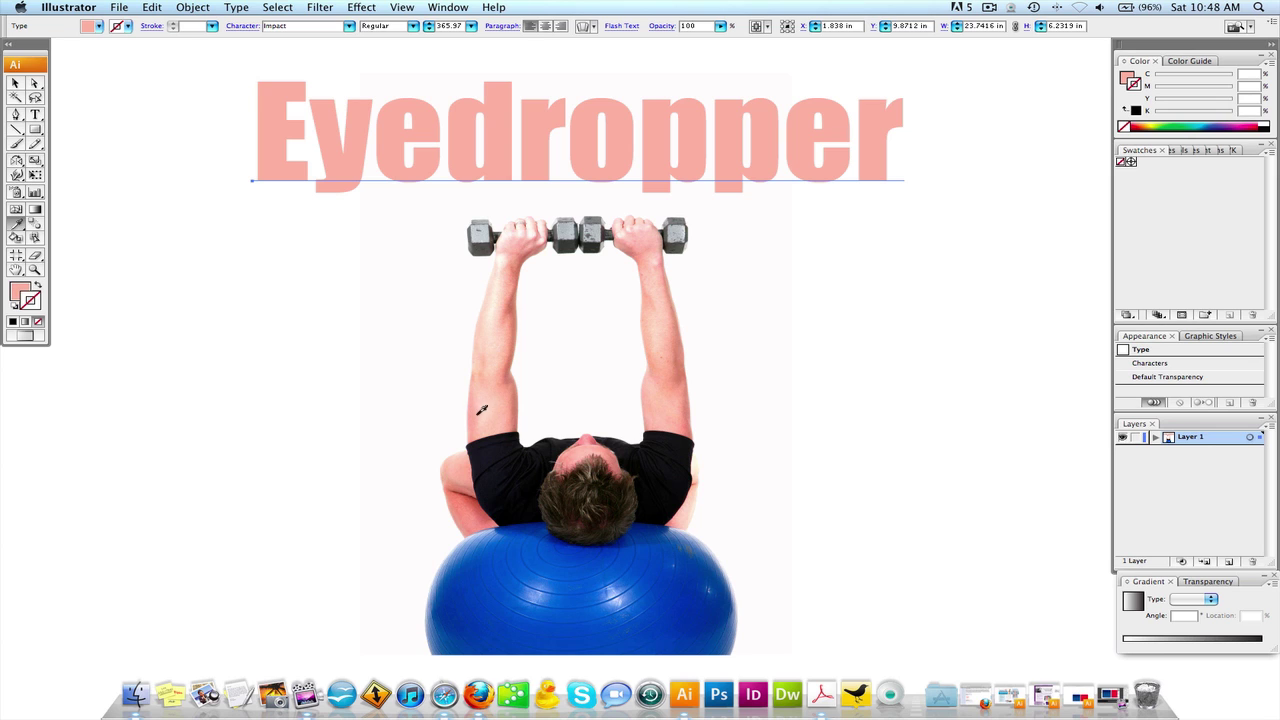
left_click(490, 406)
left_click(507, 404)
left_click(505, 403)
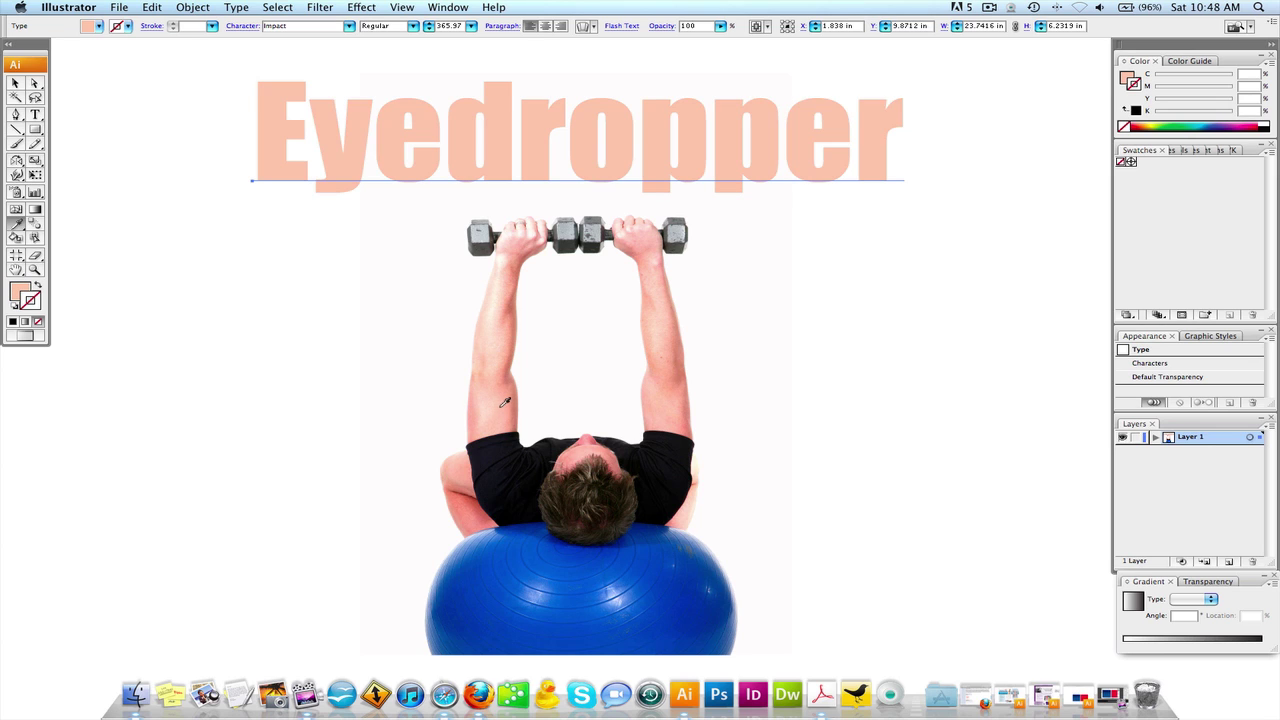
left_click(495, 398)
left_click(487, 398)
- Sample various shades of blue across the exercise ball to recolour the headline text
left_click(476, 583)
left_click(466, 607)
left_click(574, 593)
left_click(620, 598)
left_click(701, 592)
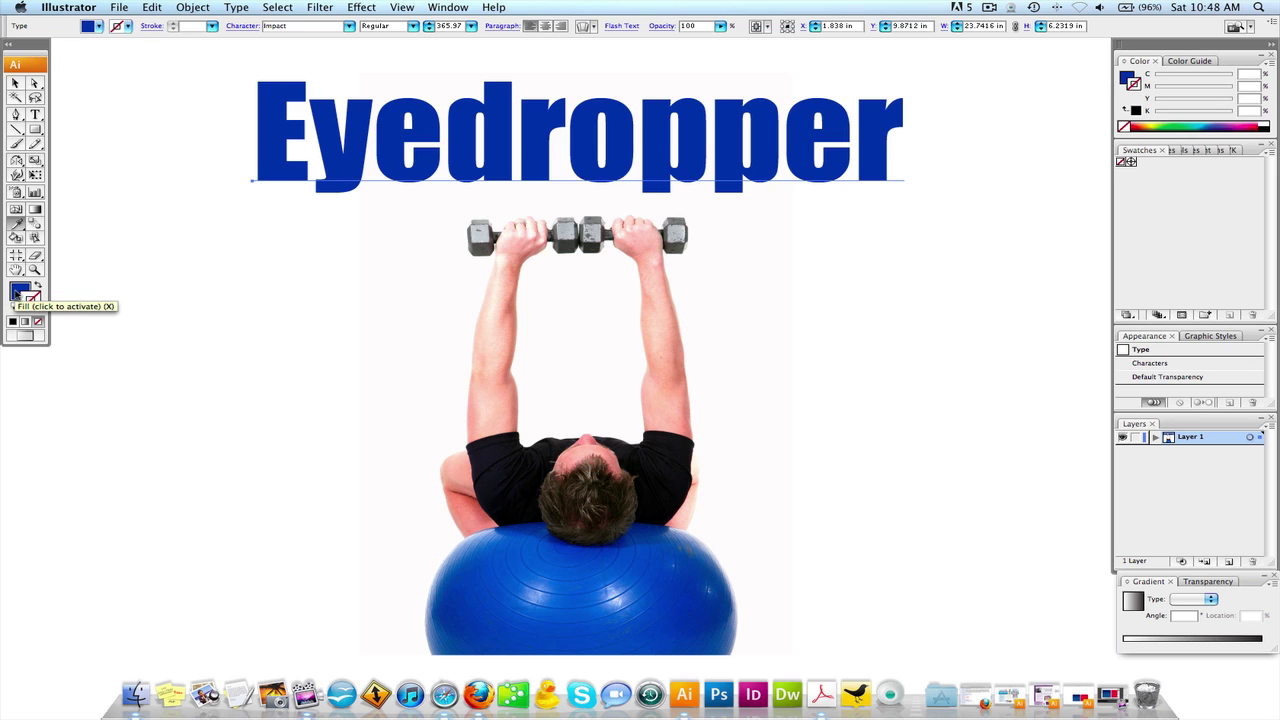
- Check the headline fill's hex code and its cyan, magenta and yellow values in the Color Picker
double_click(16, 293)
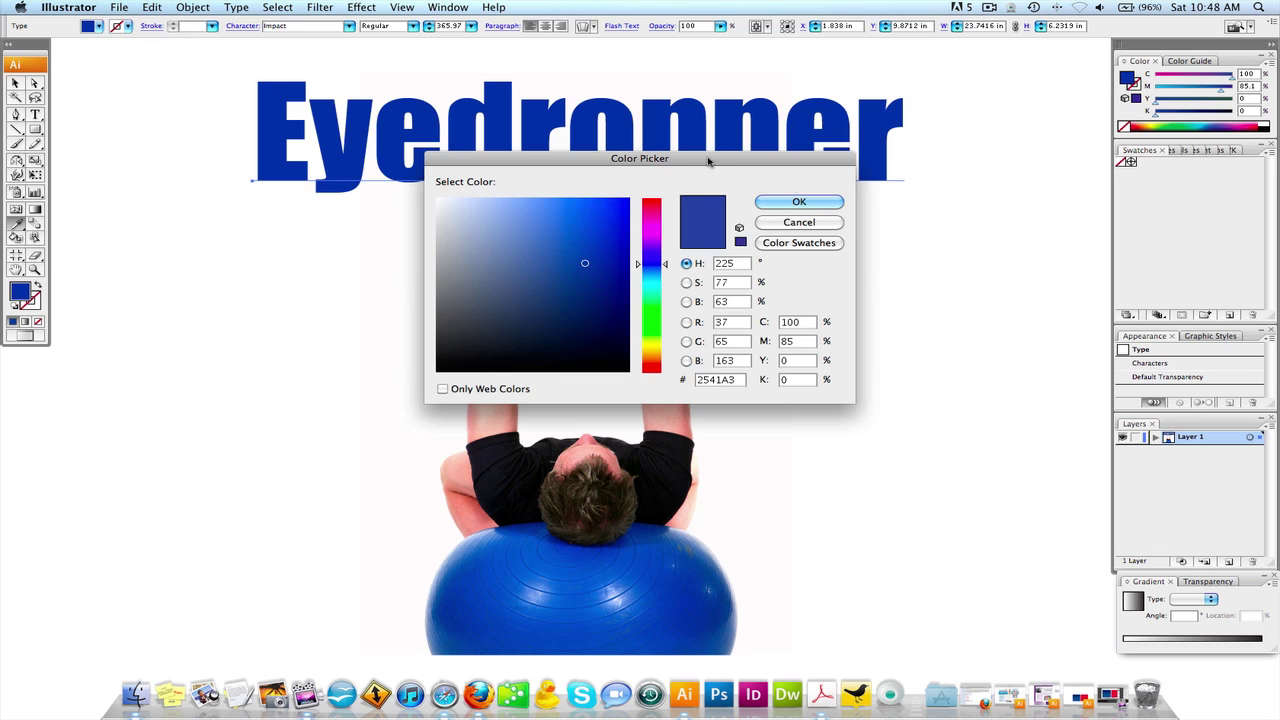
left_click_drag(703, 160, 709, 172)
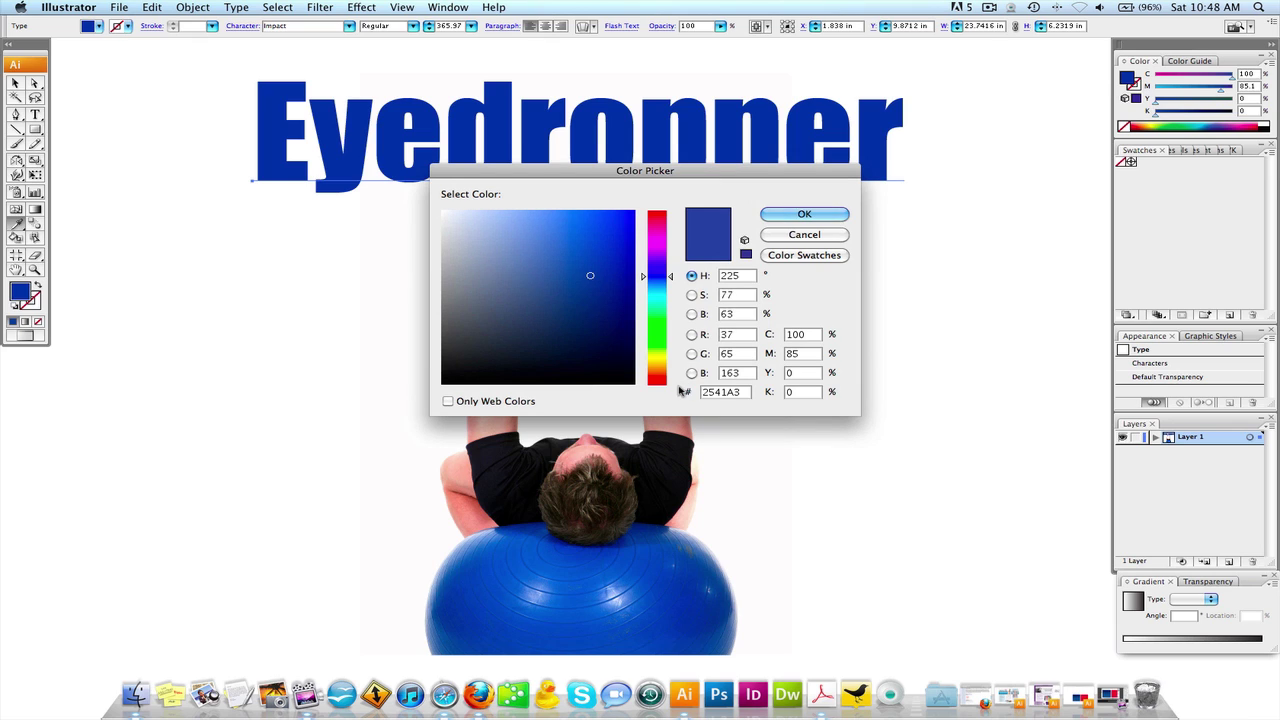
double_click(745, 392)
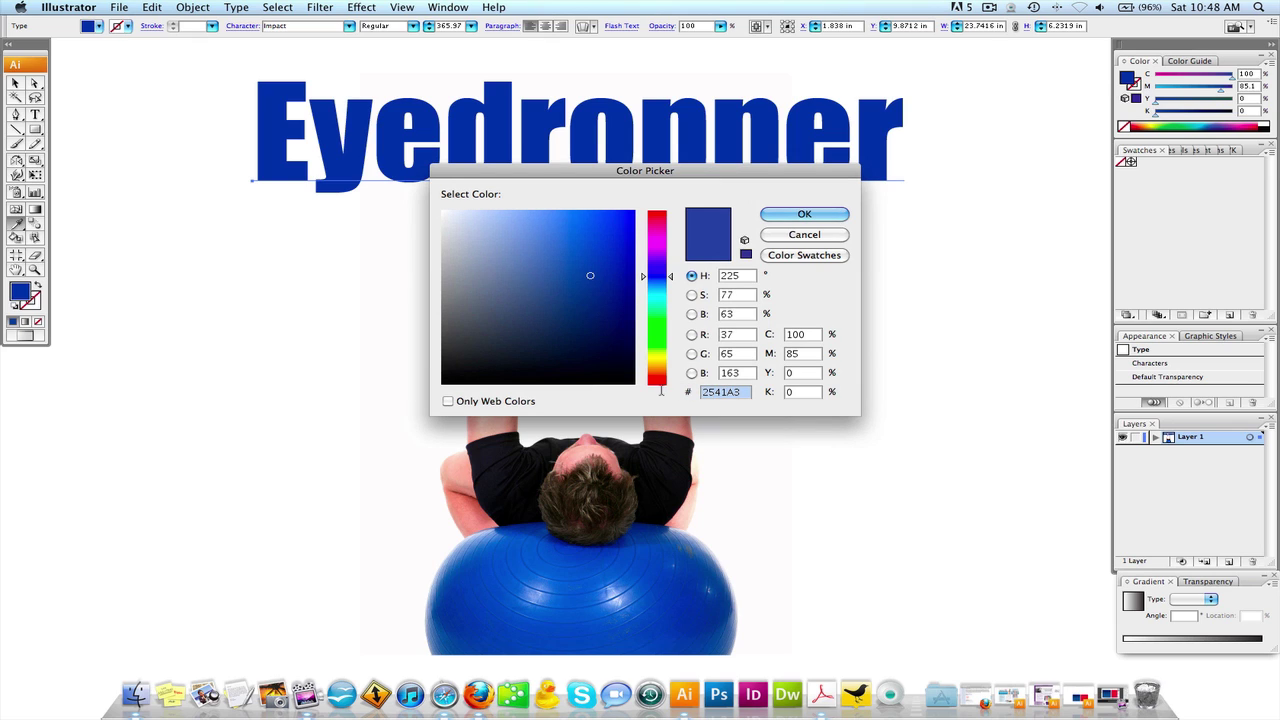
double_click(797, 336)
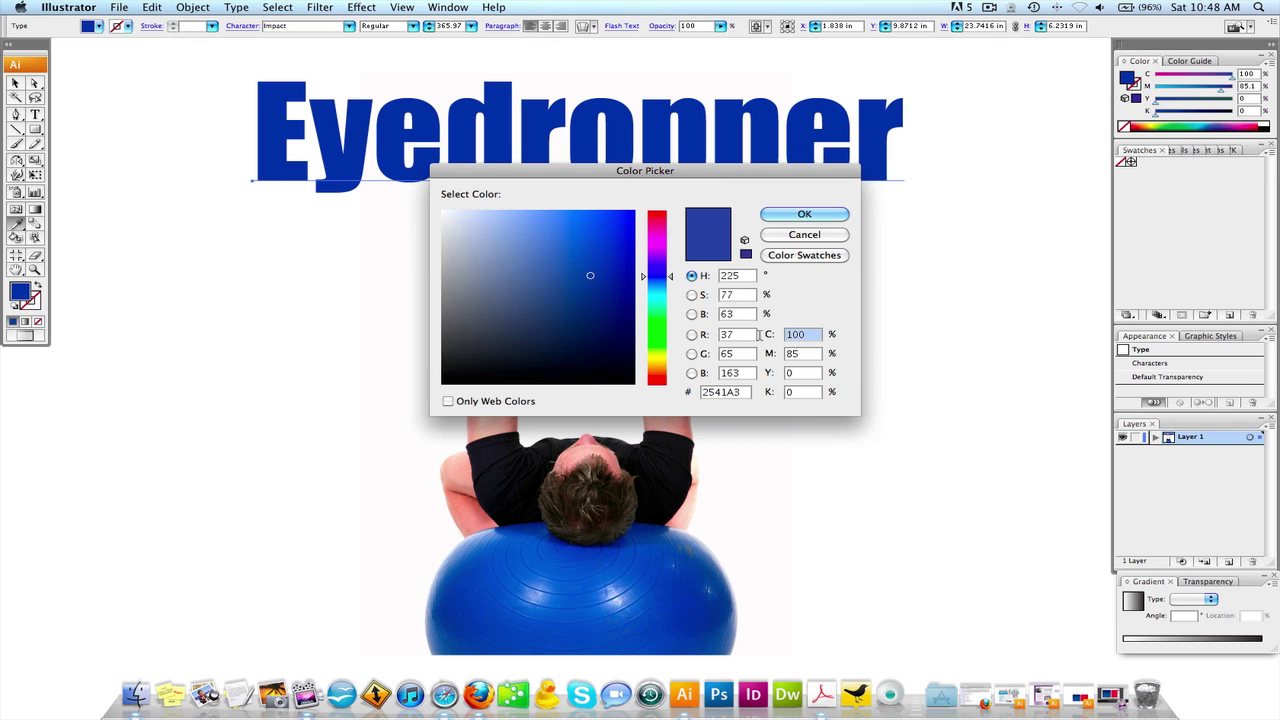
double_click(813, 352)
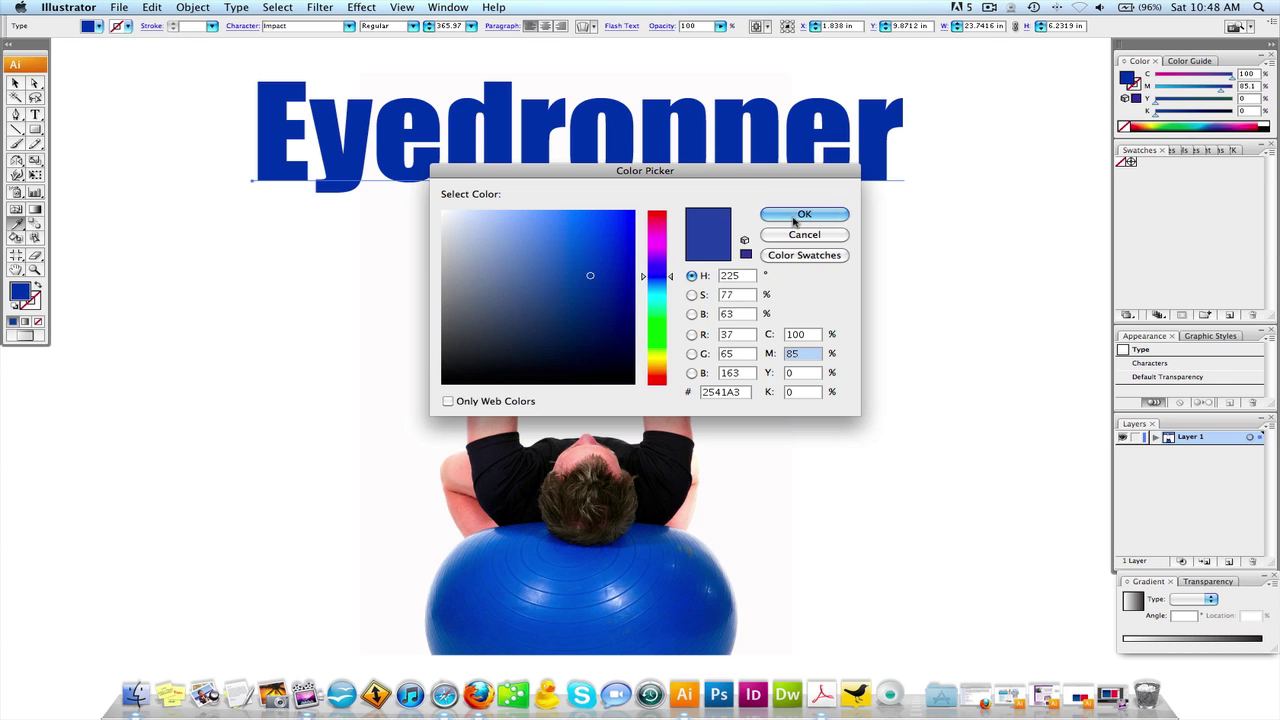
double_click(800, 373)
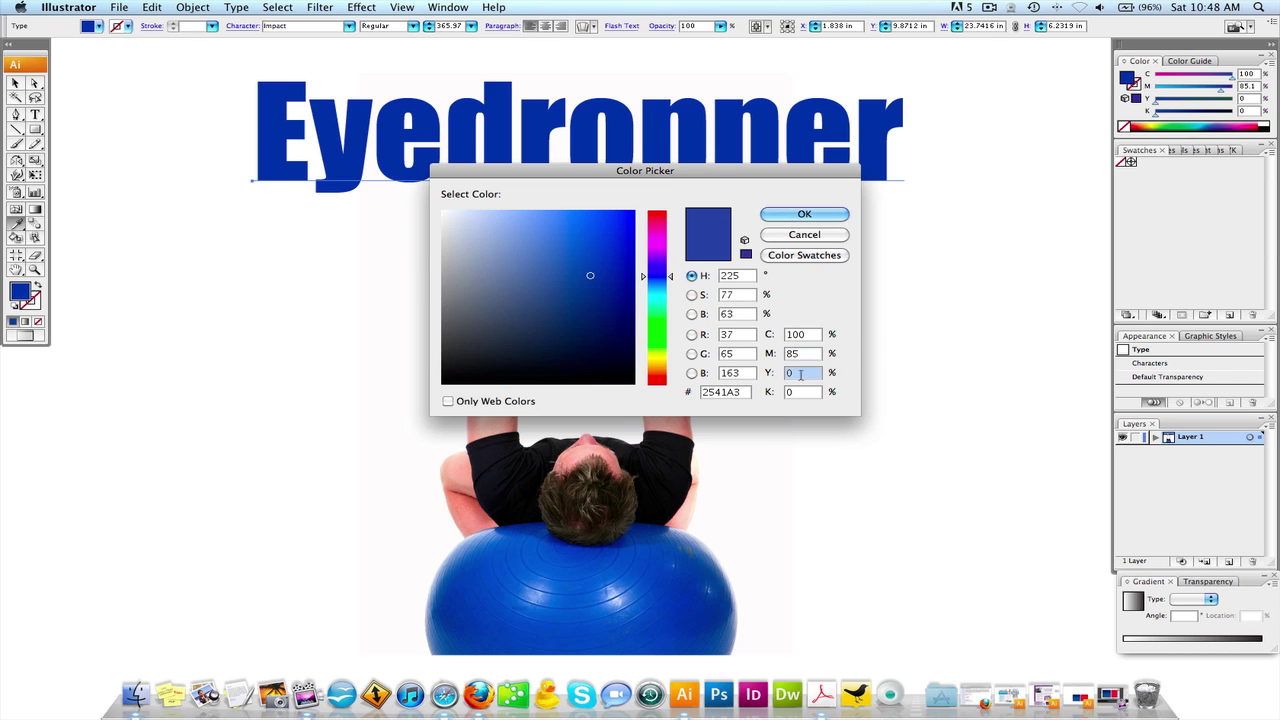
key("Return")
- Convert the "Eyedropper" headline text to outlines
key("space")
left_click_drag(657, 363, 649, 356)
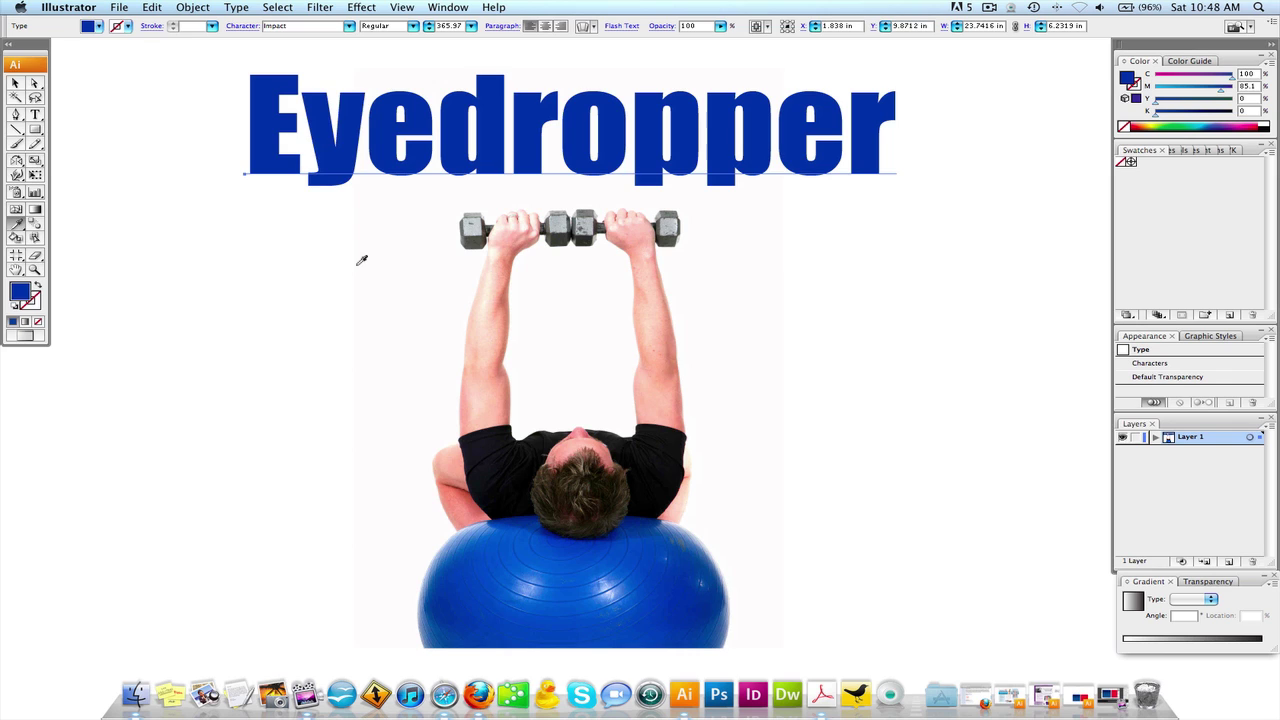
left_click(15, 83)
key("super+shift+o")
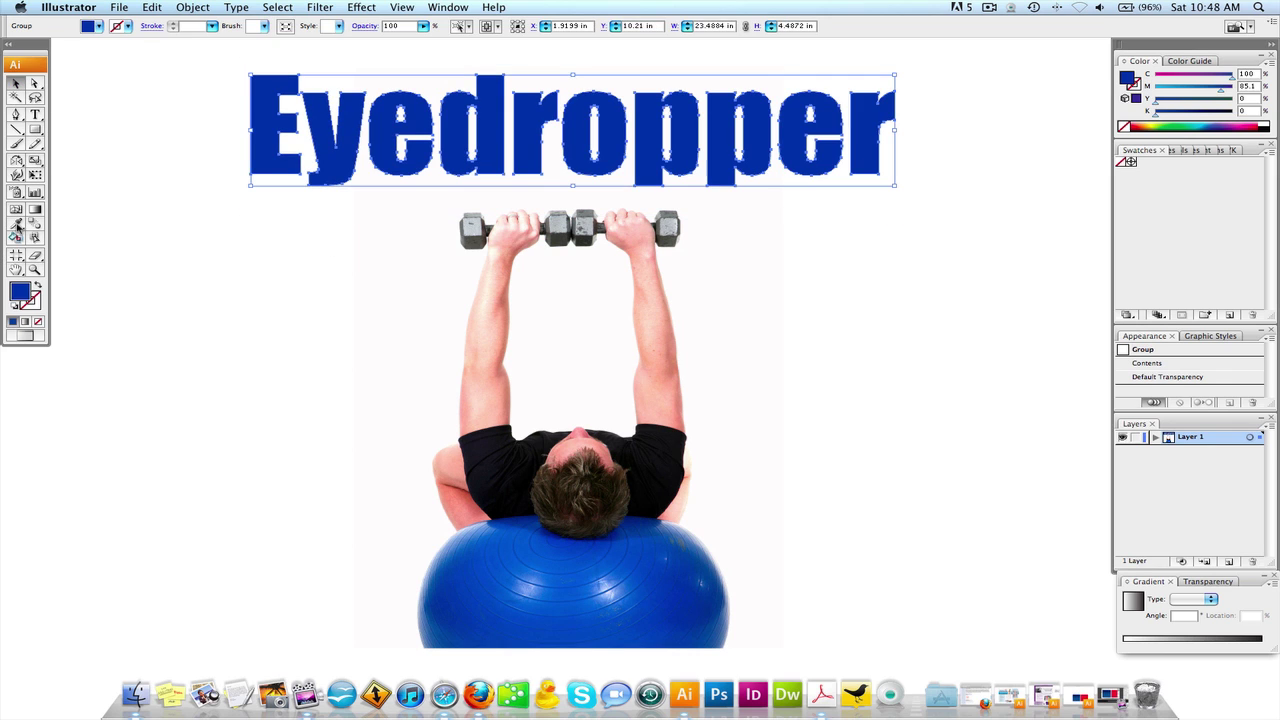
left_click(204, 7)
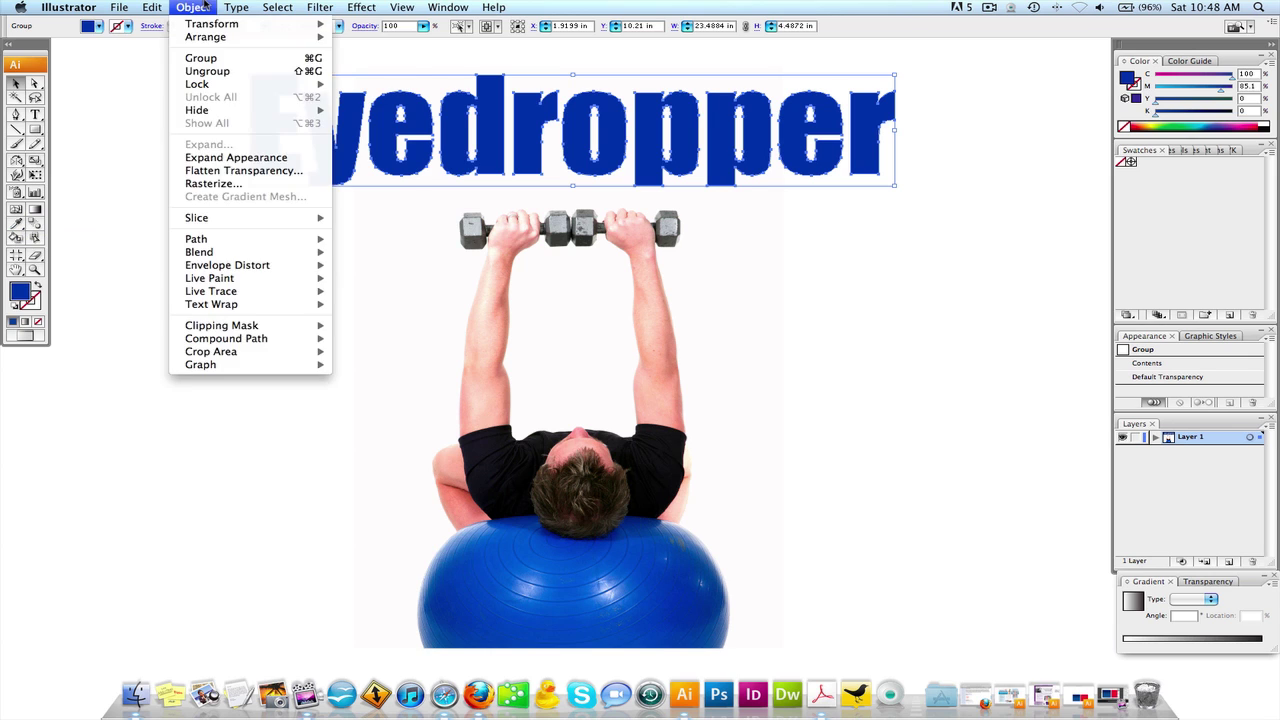
mouse_move(238, 7)
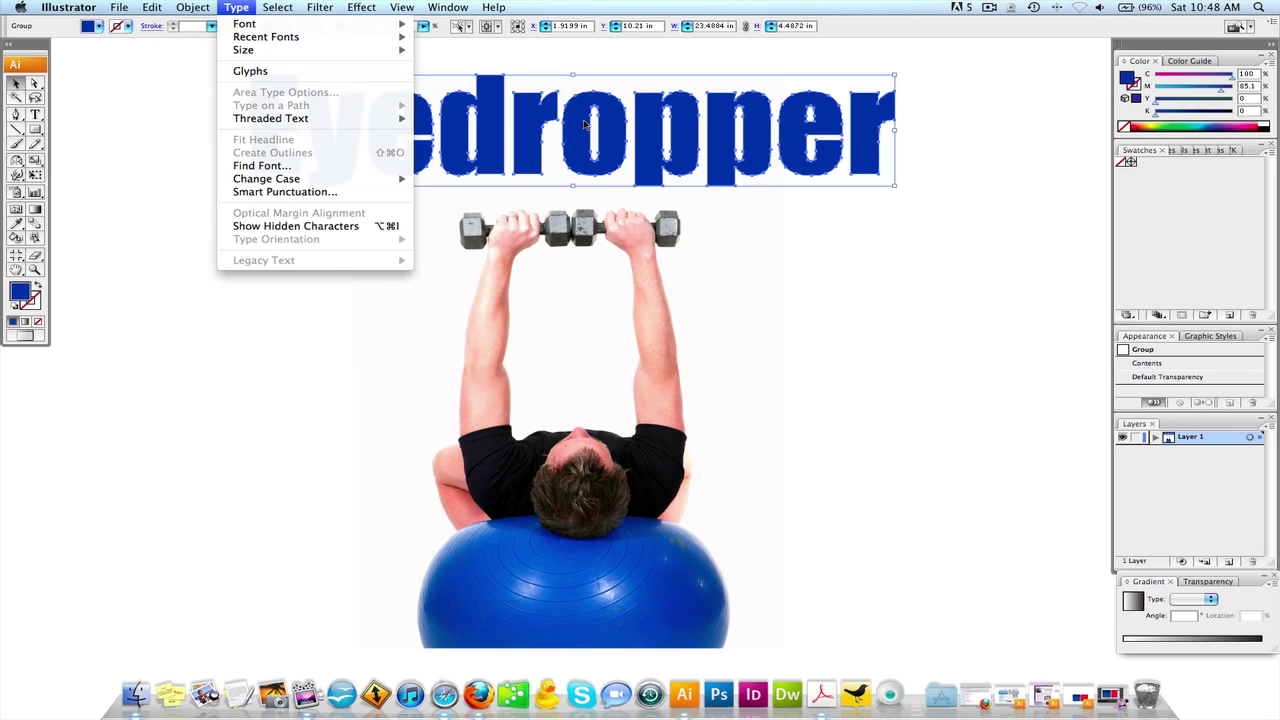
left_click(243, 213)
- Fill the outlined headline with a skin tone sampled from the arm, replace it with blue from the ball, and deselect it
left_click(16, 224)
left_click(472, 400)
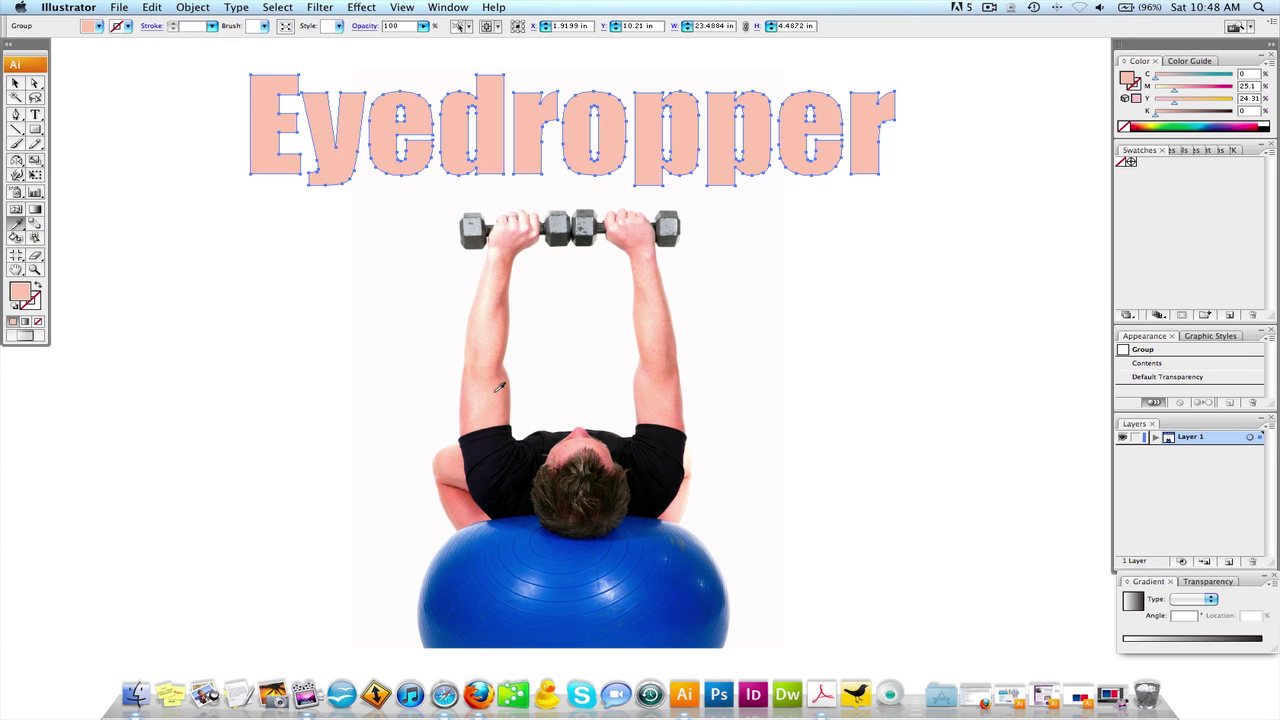
left_click(487, 567)
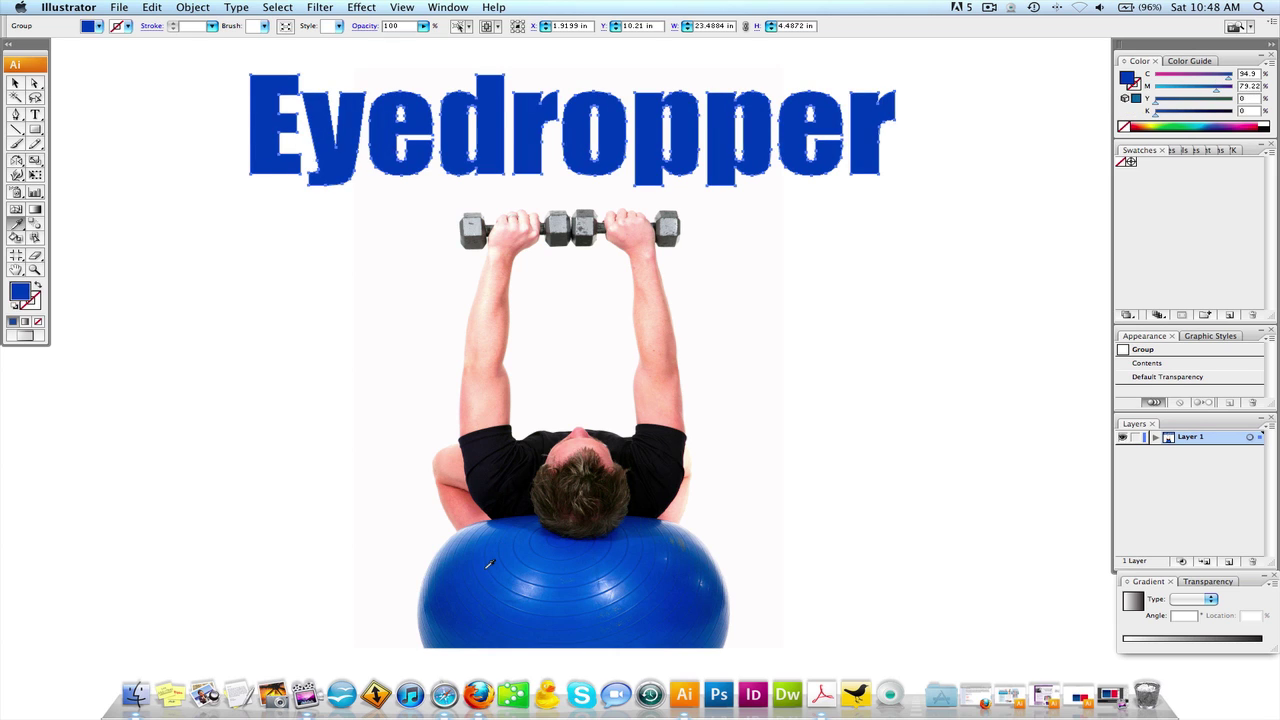
left_click(494, 546)
left_click(15, 83)
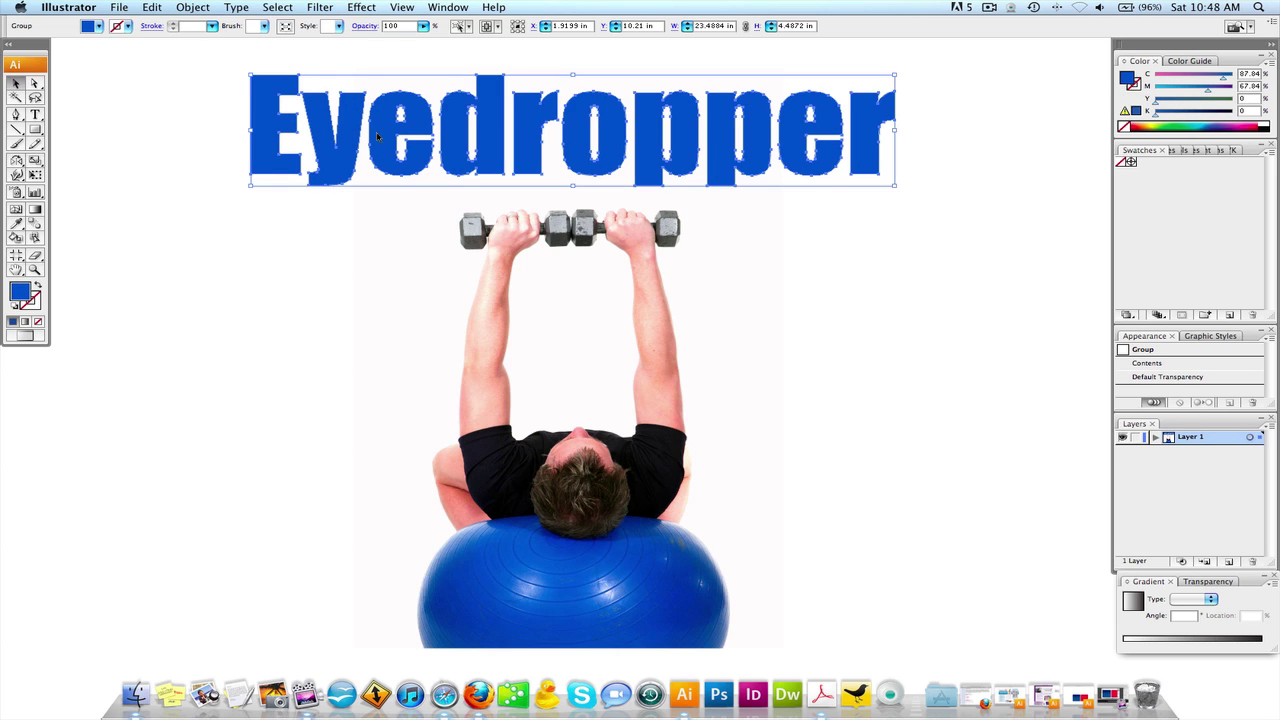
left_click(878, 240)
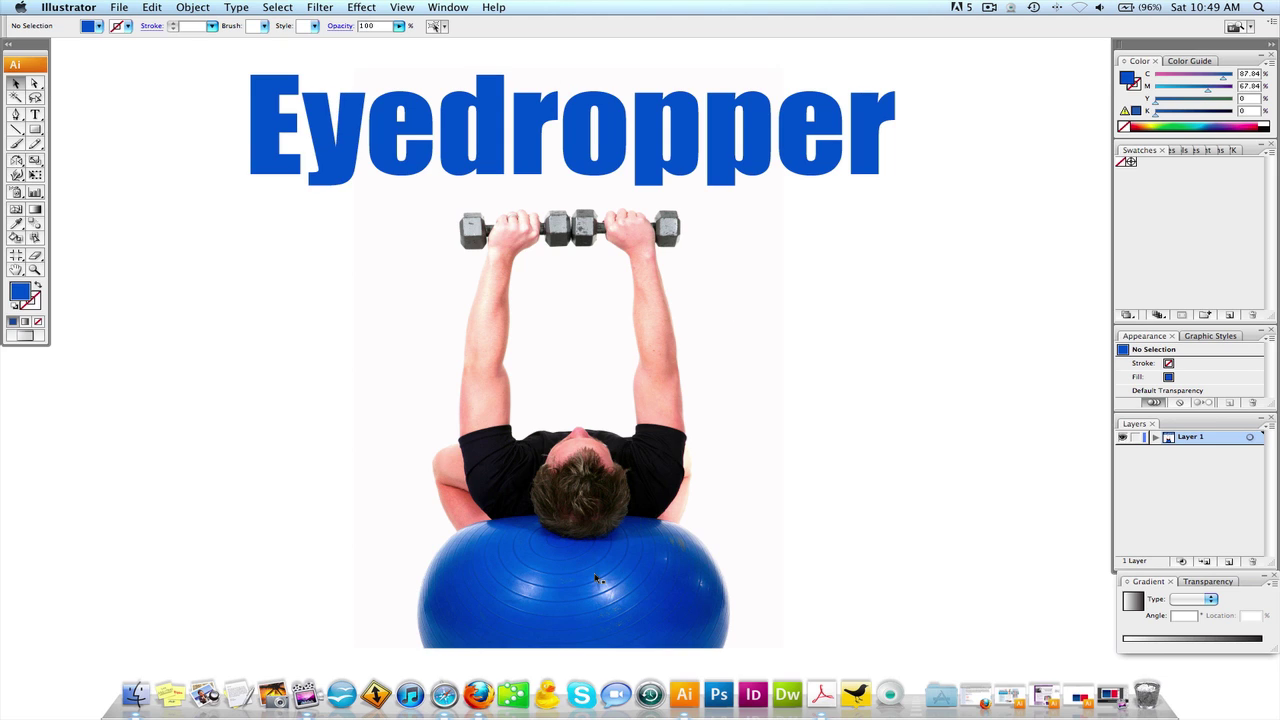
- Select the outlined headline and fill it with a lighter blue sampled from the middle of the exercise ball
left_click(451, 166)
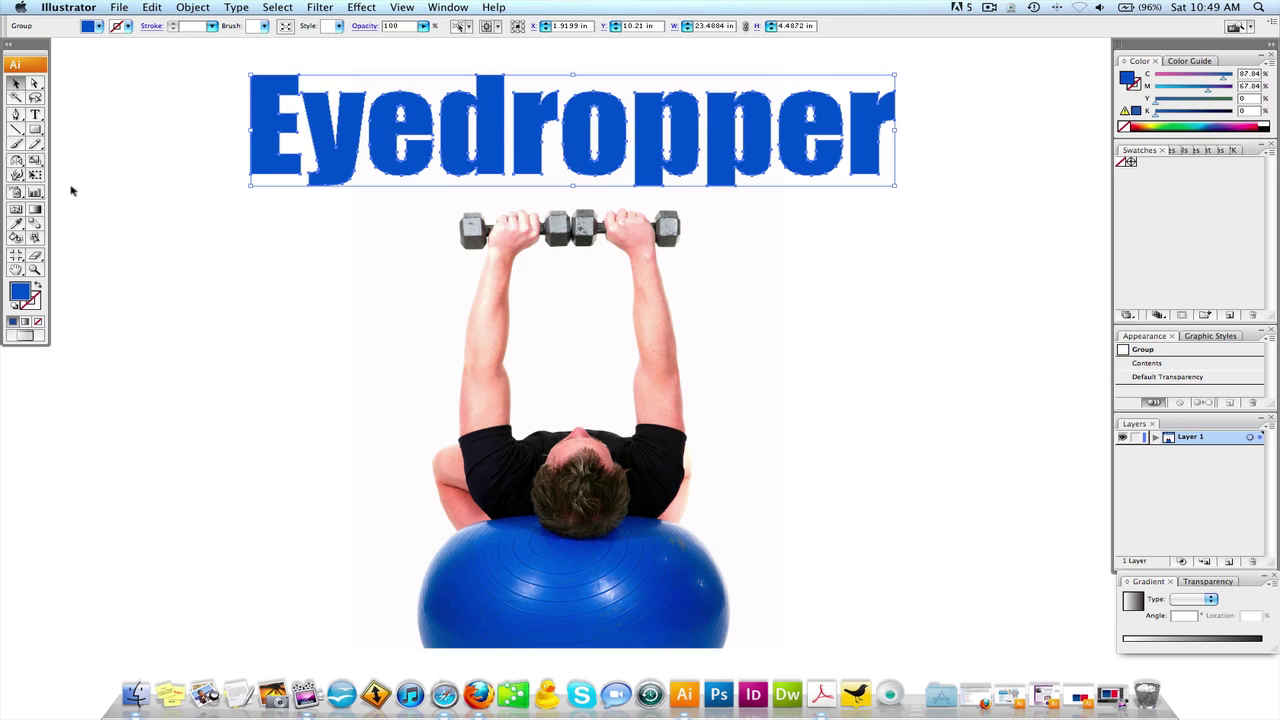
left_click(16, 226)
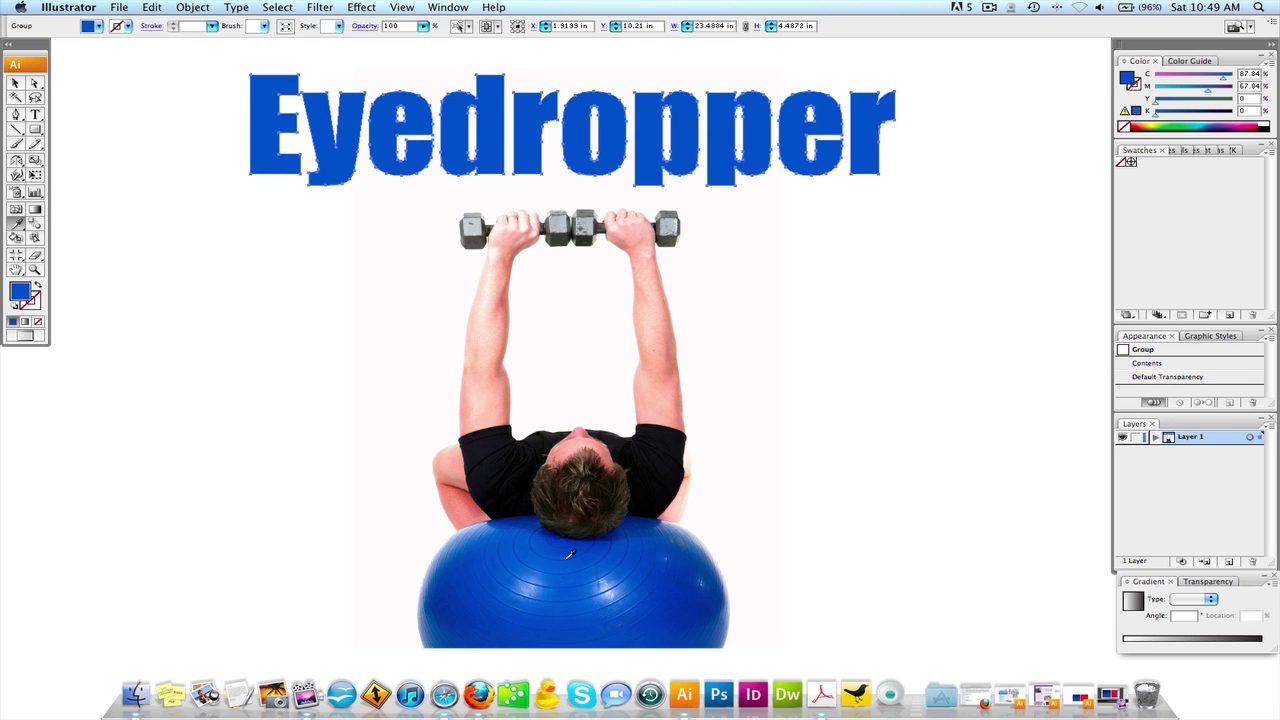
left_click(564, 572)
left_click(594, 583)
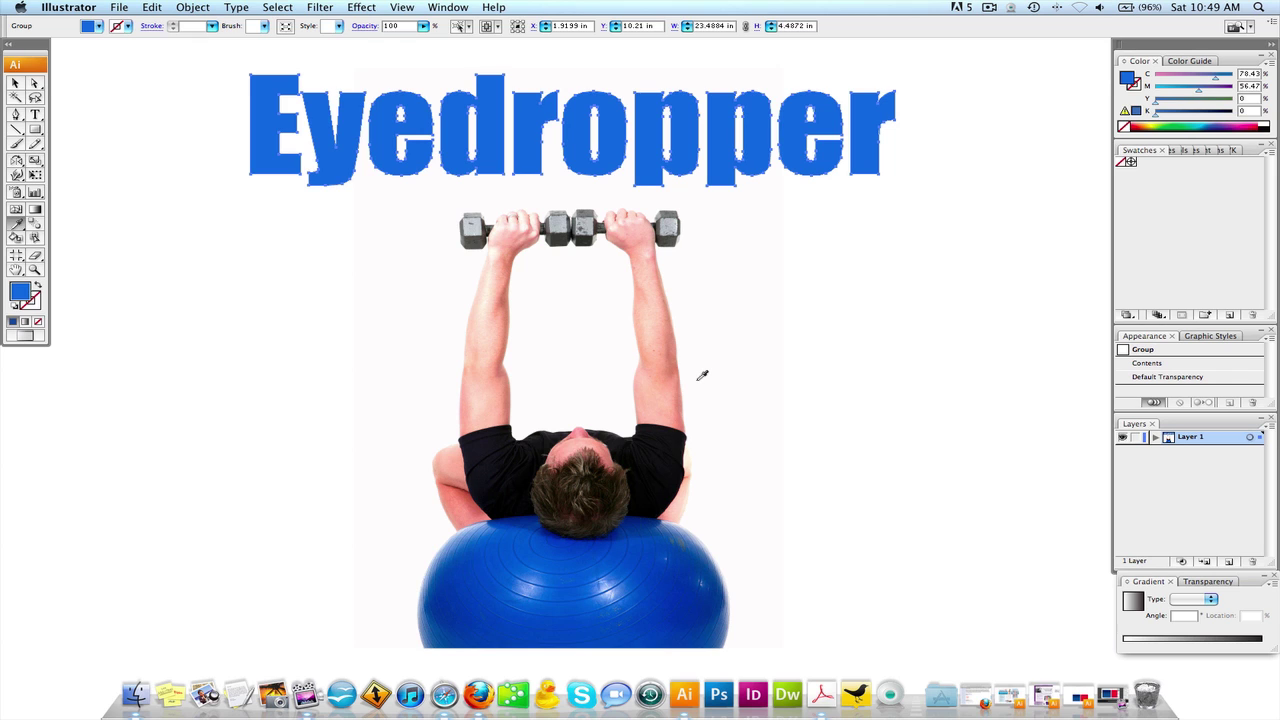
- Move the headline straight up to open a gap above the dumbbells, and deselect it
left_click(15, 81)
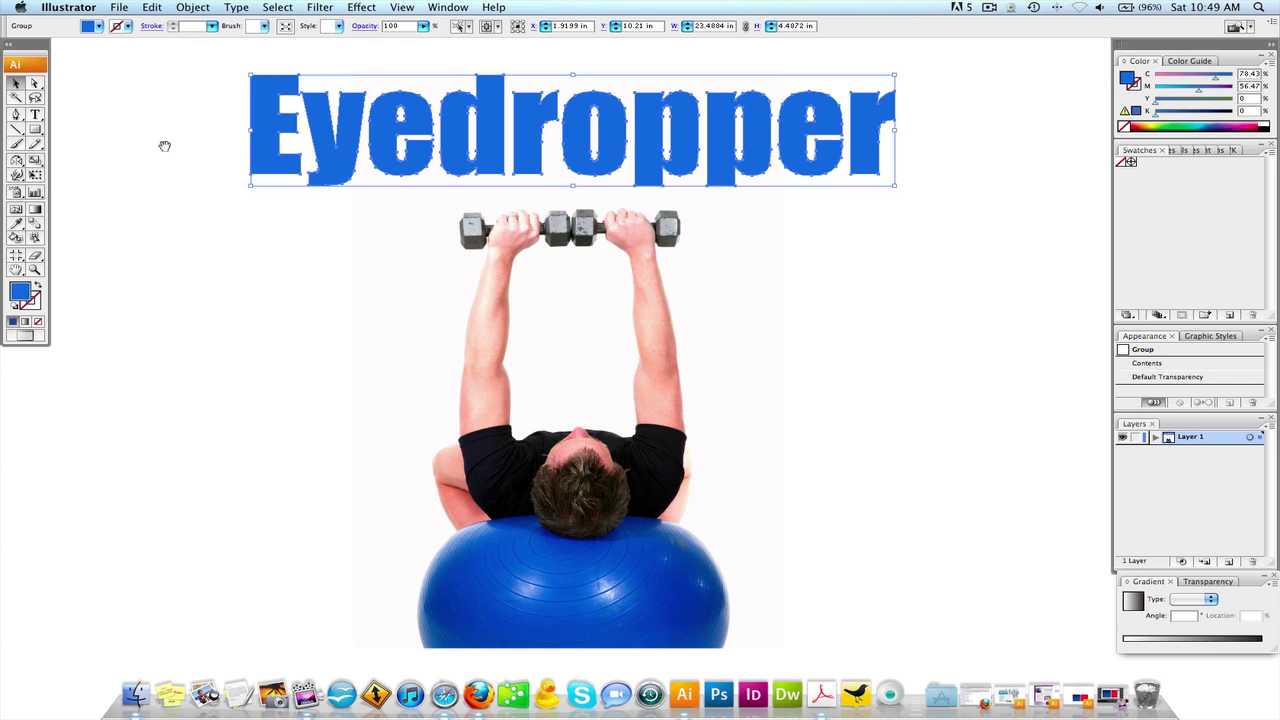
left_click_drag(214, 146, 214, 151)
left_click_drag(323, 159, 323, 108)
left_click(200, 125)
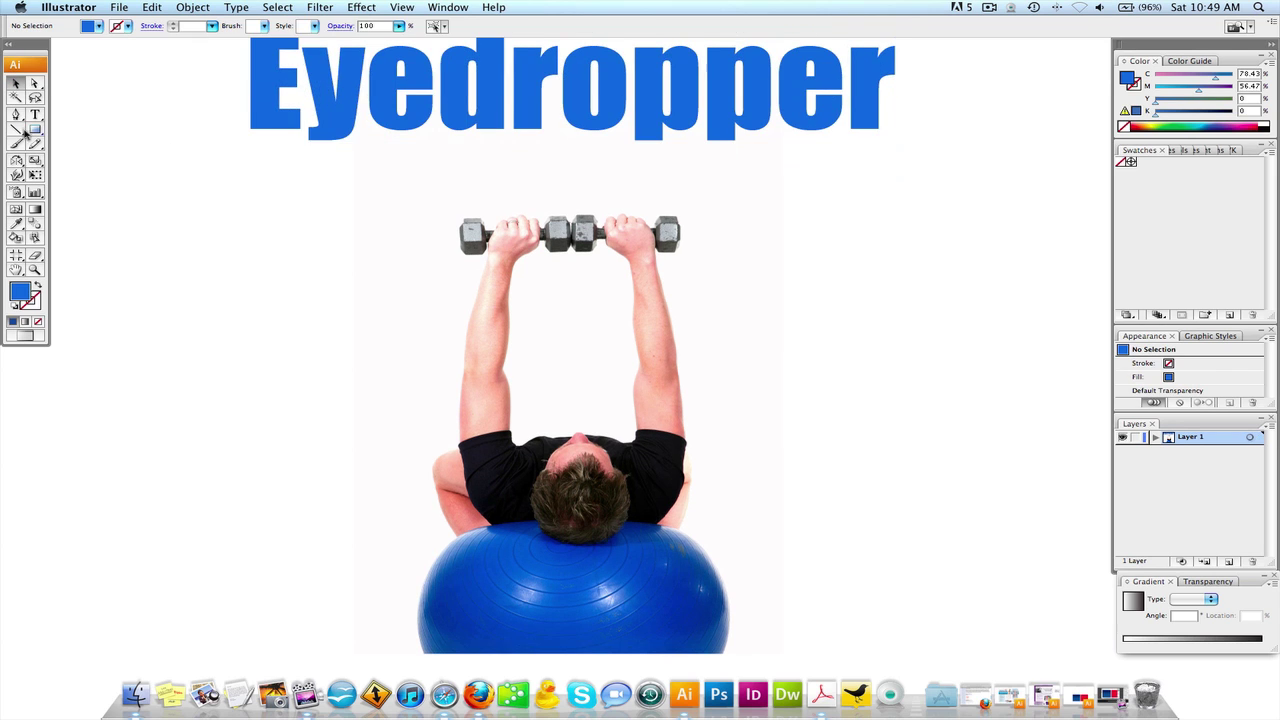
- Add an area text box about 17.5 by 2.25 in below the headline and fill it with repeated "Text here" placeholder text
left_click(35, 114)
left_click_drag(262, 150, 742, 202)
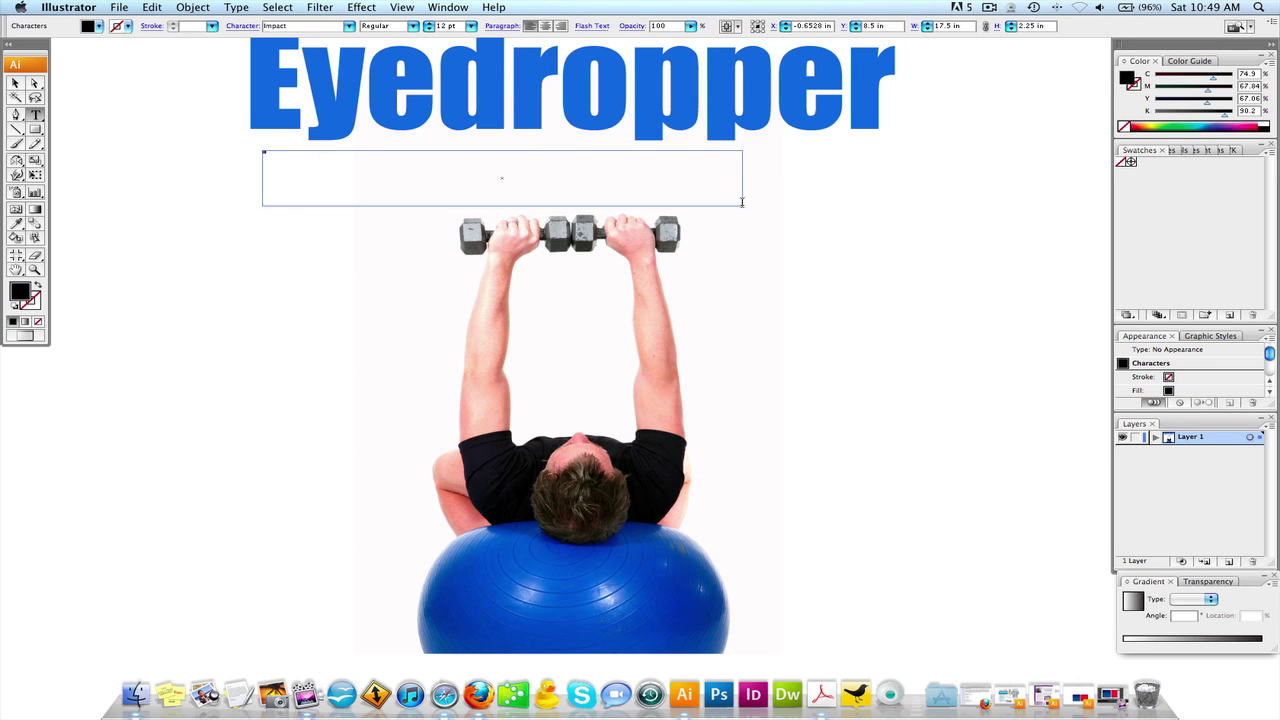
key("super")
key("super+v")
key("super+v")
key("super+v")
key("super+a")
key("super+c")
key("super+v")
key("super+v")
key("super+v")
key("super+v")
key("super+v")
key("super+v")
key("super+v")
key("super+v")
key("super+v")
key("super+v")
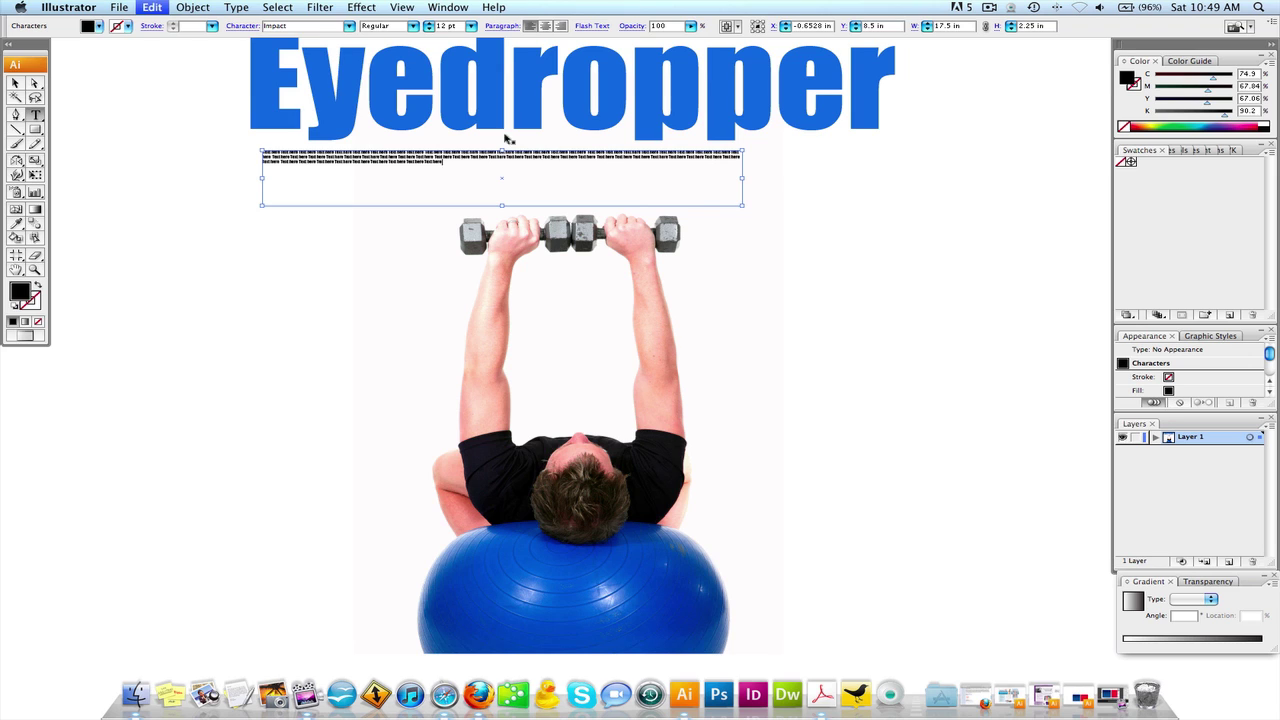
- Set all of the placeholder text to the Myriad font in the Roman style
key("super+a")
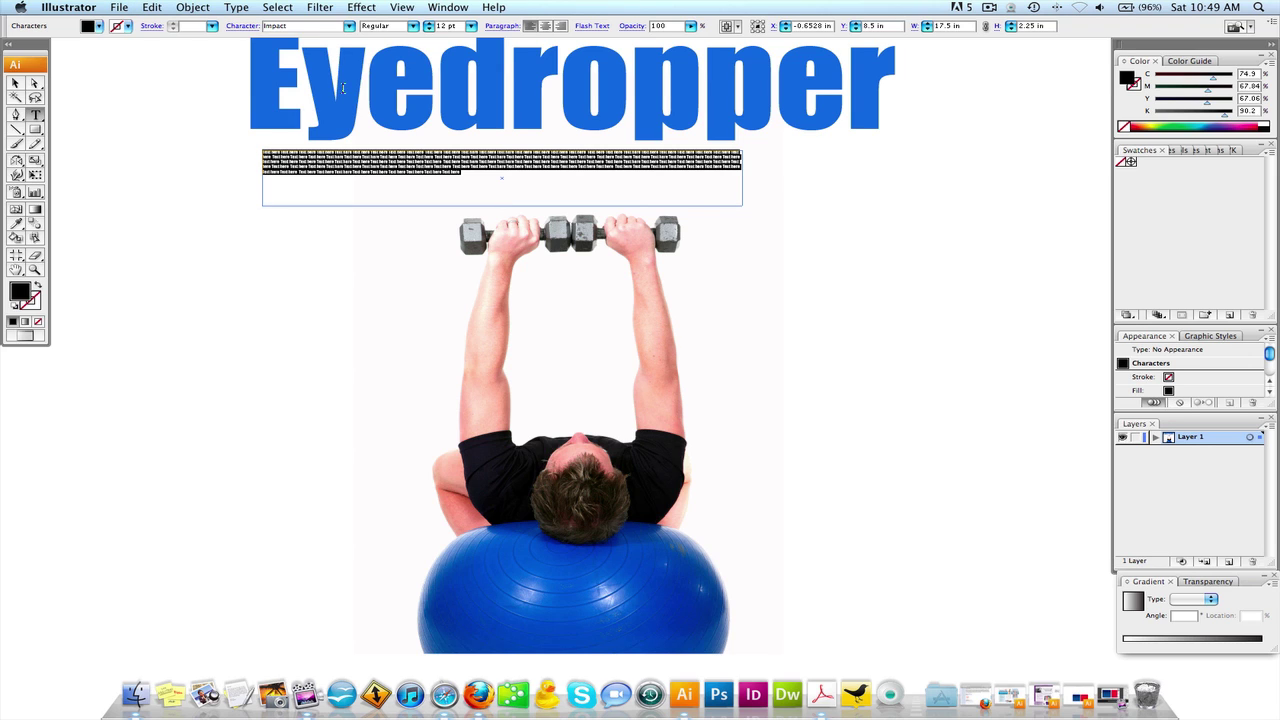
left_click(336, 27)
type("Myriad")
left_click(414, 27)
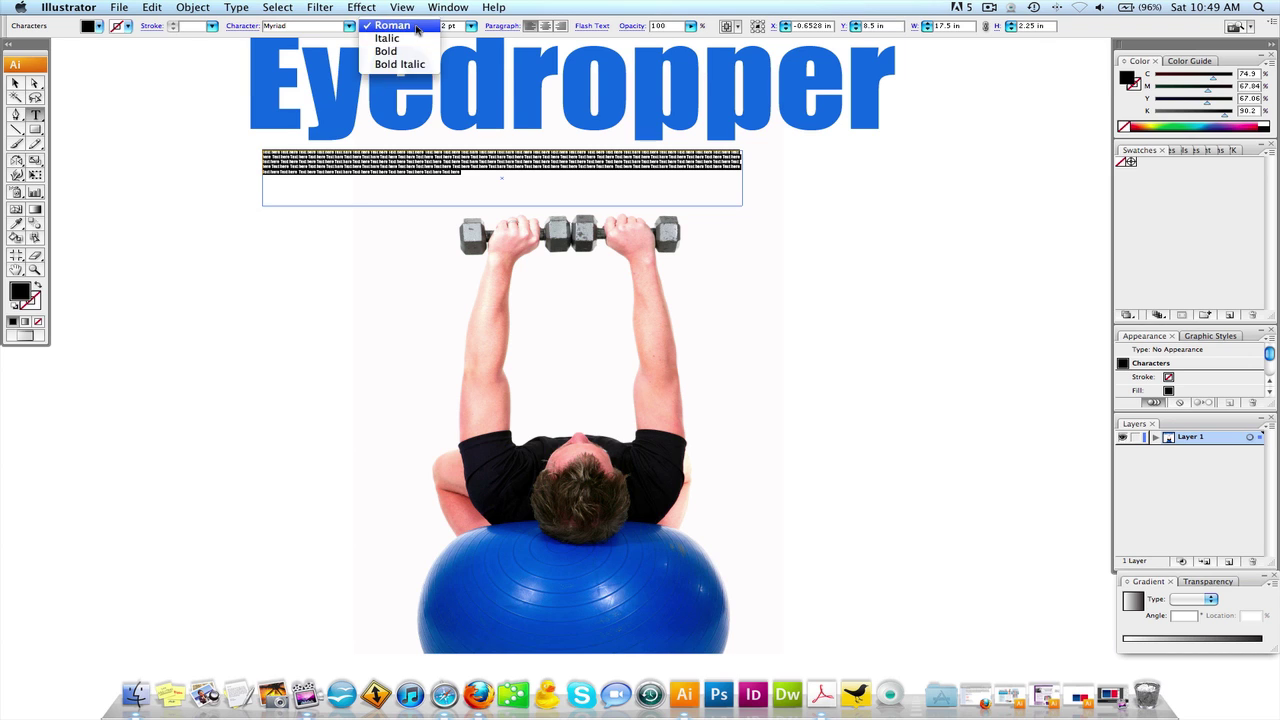
left_click(405, 27)
- Set the placeholder text's size to 17 pt and enlarge its box to about the headline's right edge
left_click(15, 84)
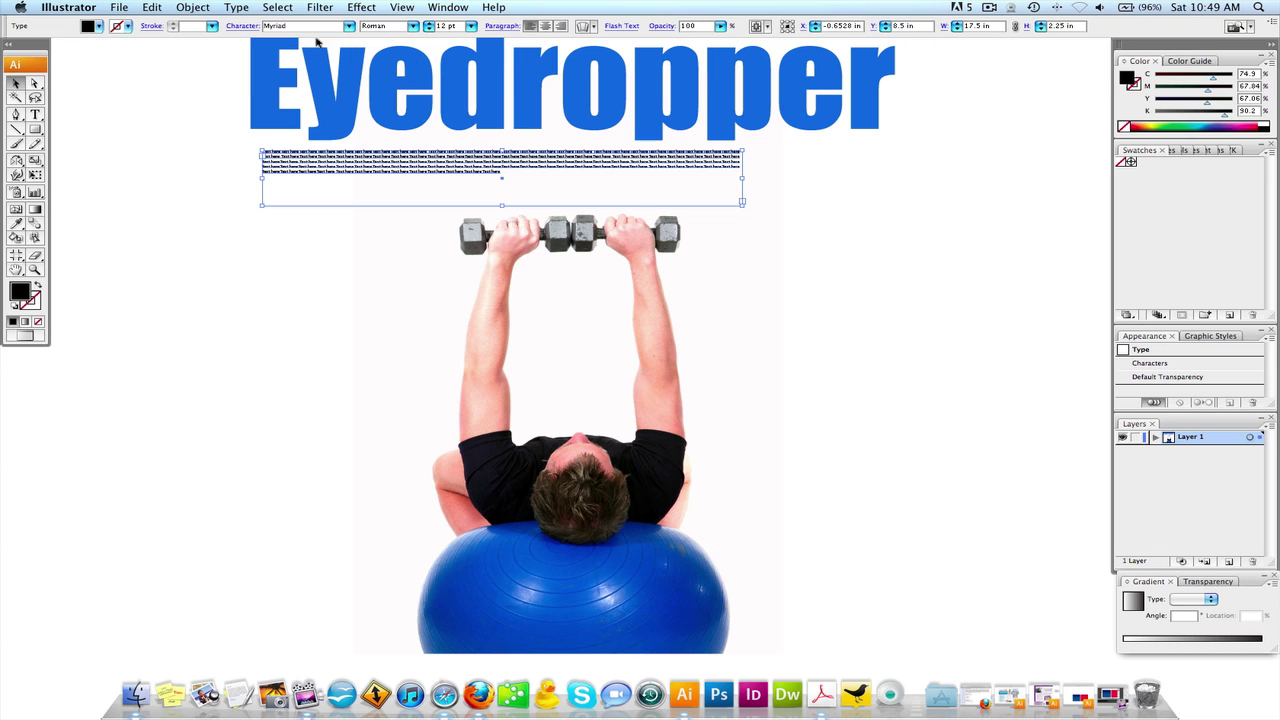
left_click(427, 23)
left_click(427, 23)
left_click(427, 23)
left_click(427, 23)
left_click(427, 23)
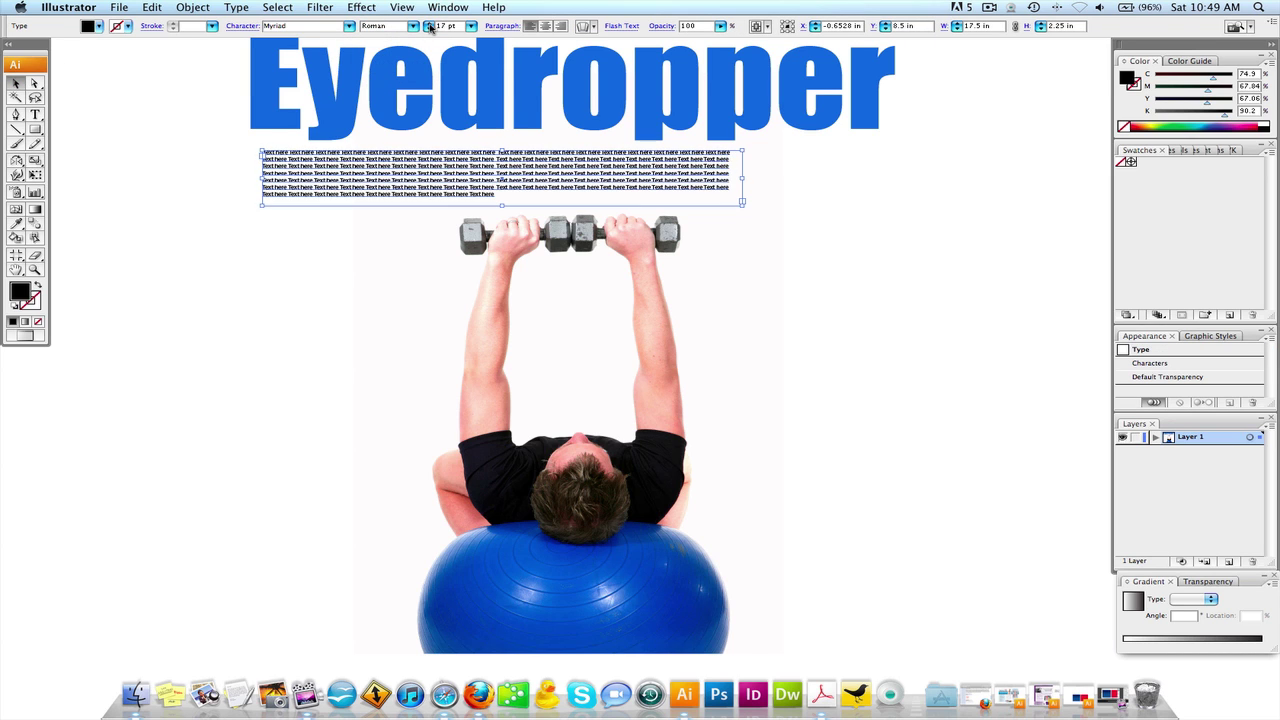
left_click_drag(742, 201, 914, 222)
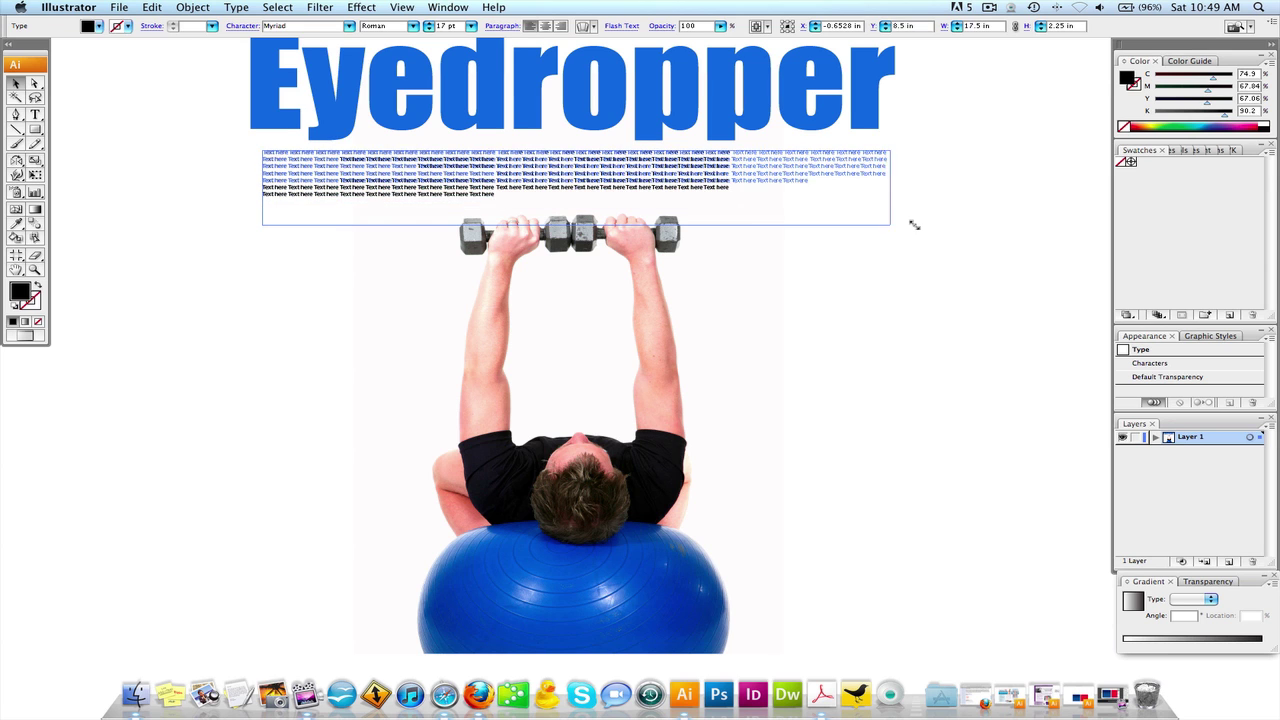
left_click(871, 254)
left_click_drag(707, 299, 707, 303)
left_click(574, 185)
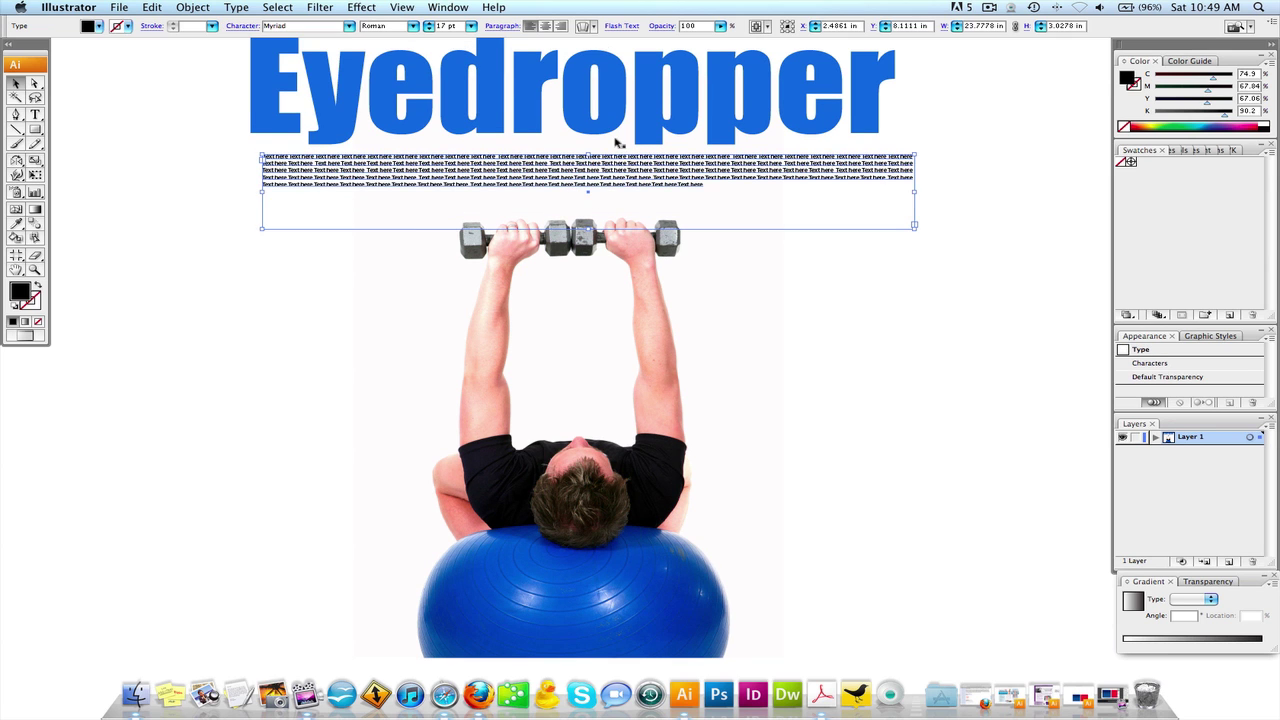
left_click_drag(648, 236, 633, 201)
left_click_drag(709, 285, 708, 312)
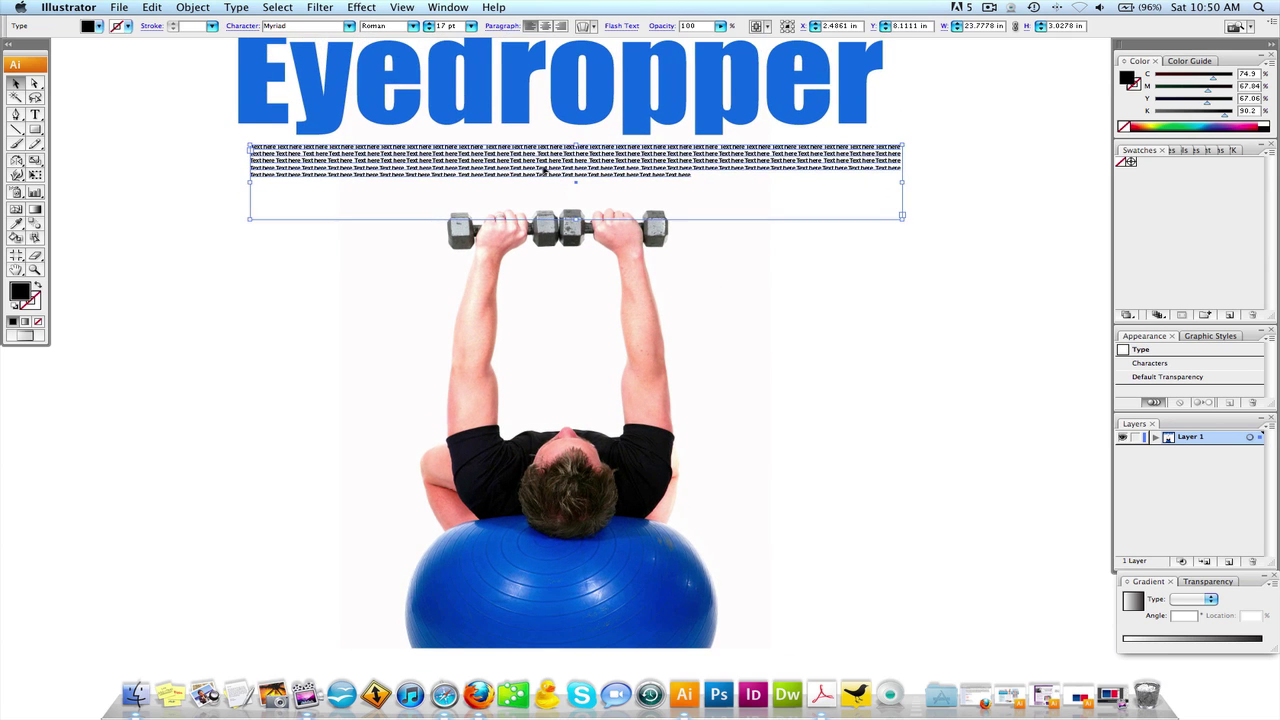
left_click(783, 268)
scroll(643, 465, "left", 1)
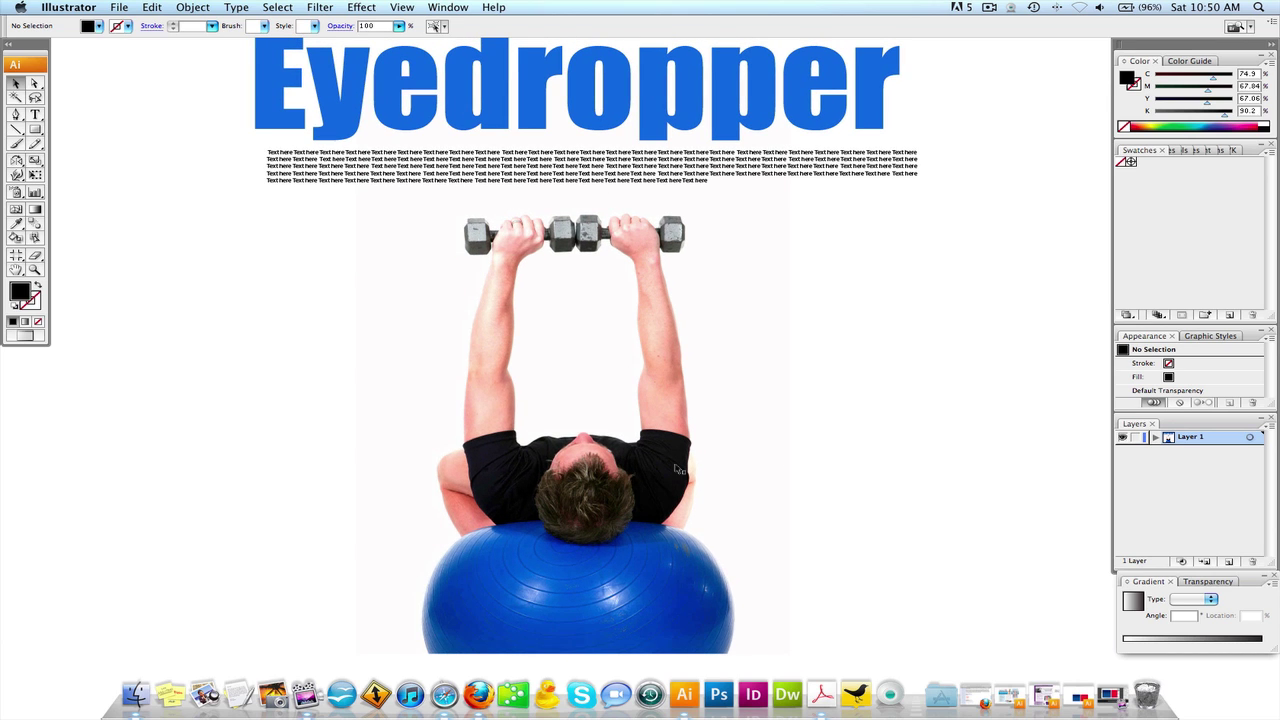
- Try deleting the placeholder text box below the headline, undo the deletion and deselect everything
left_click(527, 142)
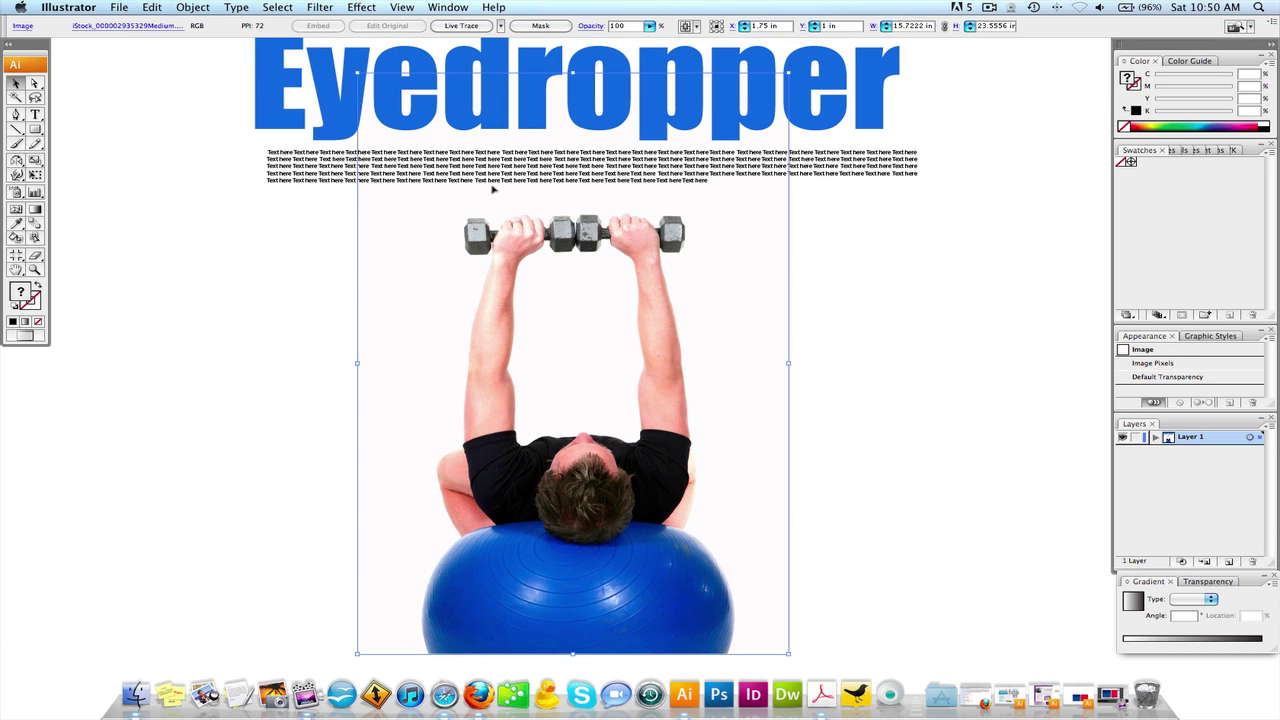
left_click(341, 164)
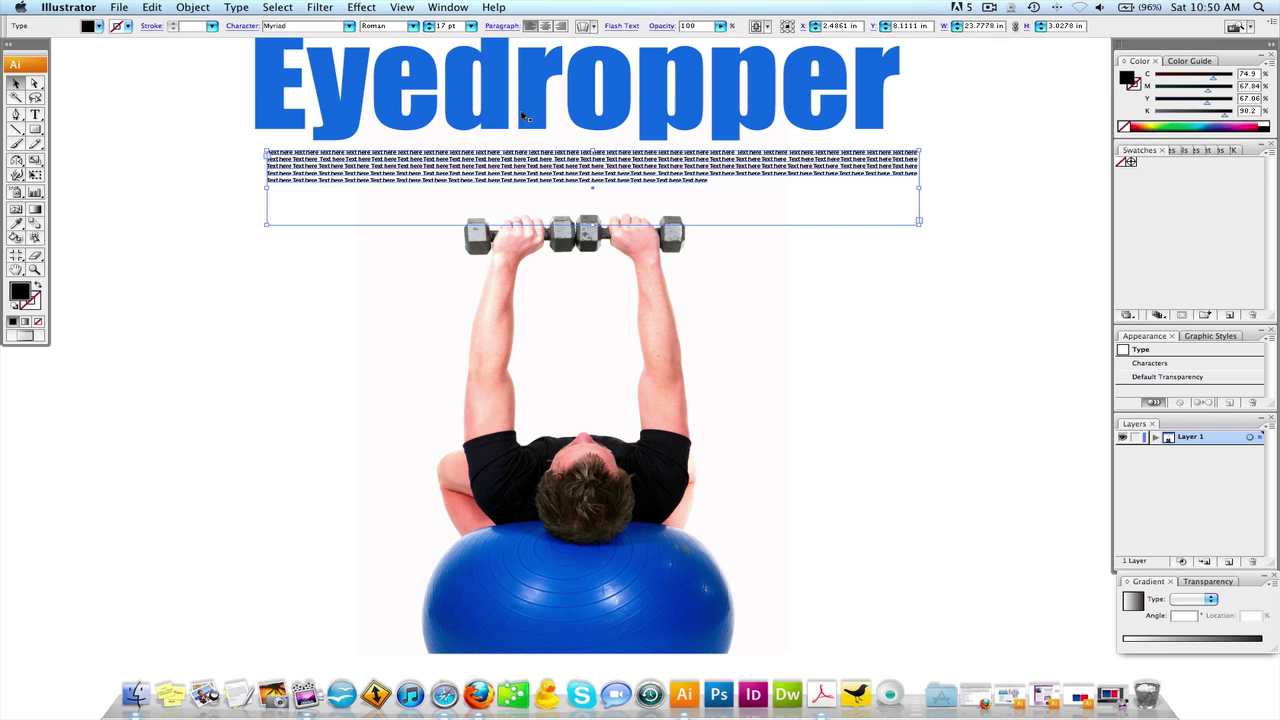
key("Delete")
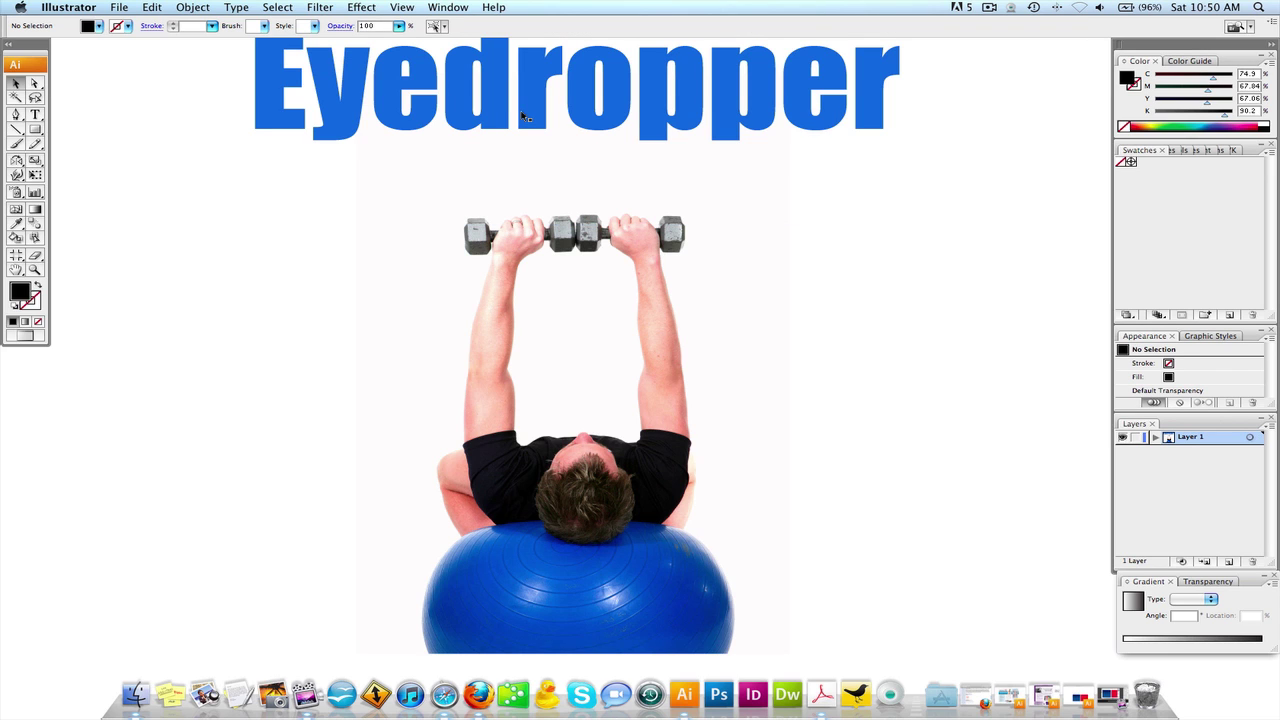
key("super+z")
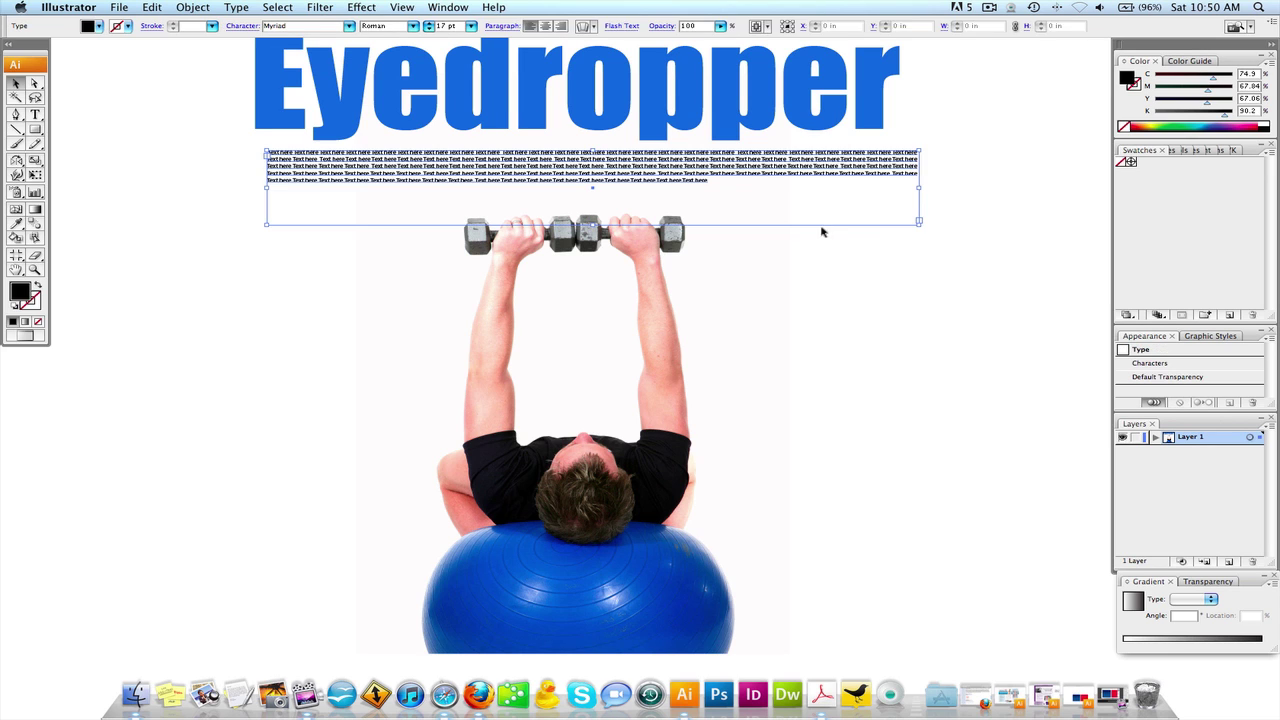
left_click(877, 237)
- Recolour the Eyedropper headline with the skin tone sampled from the man's arm using the Eyedropper tool, and deselect it
left_click(276, 78)
left_click(14, 226)
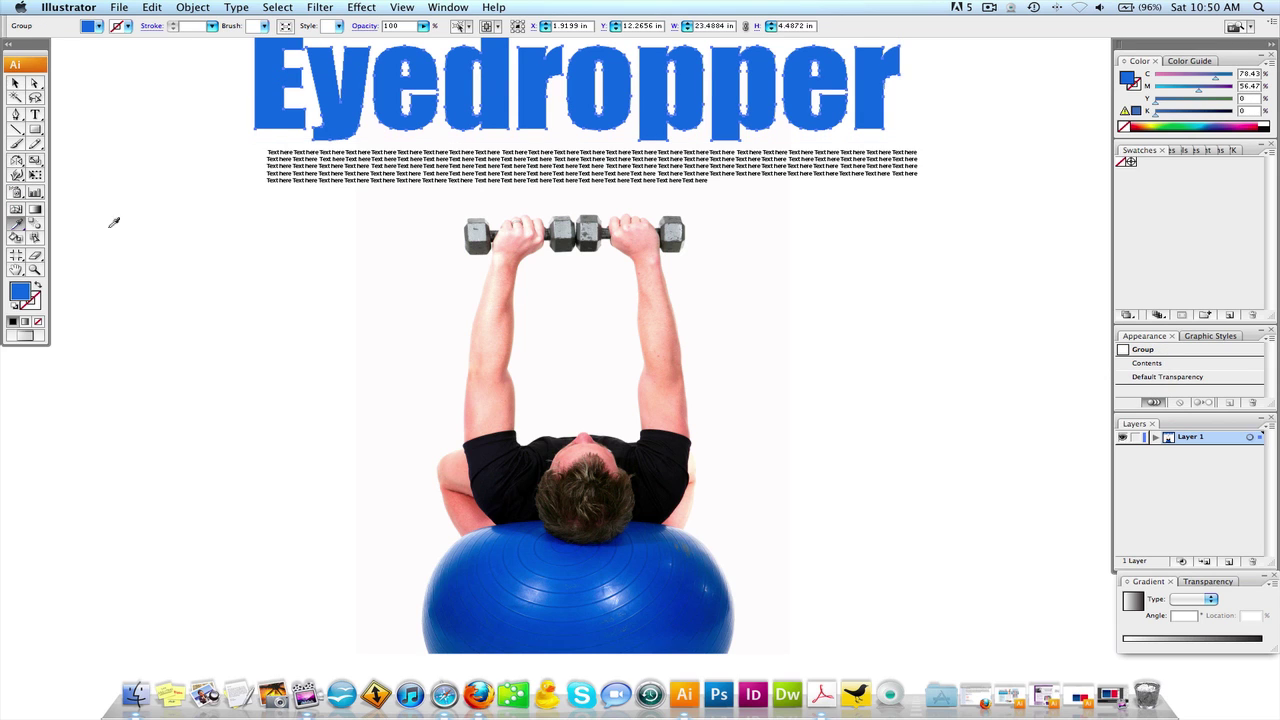
left_click(508, 329)
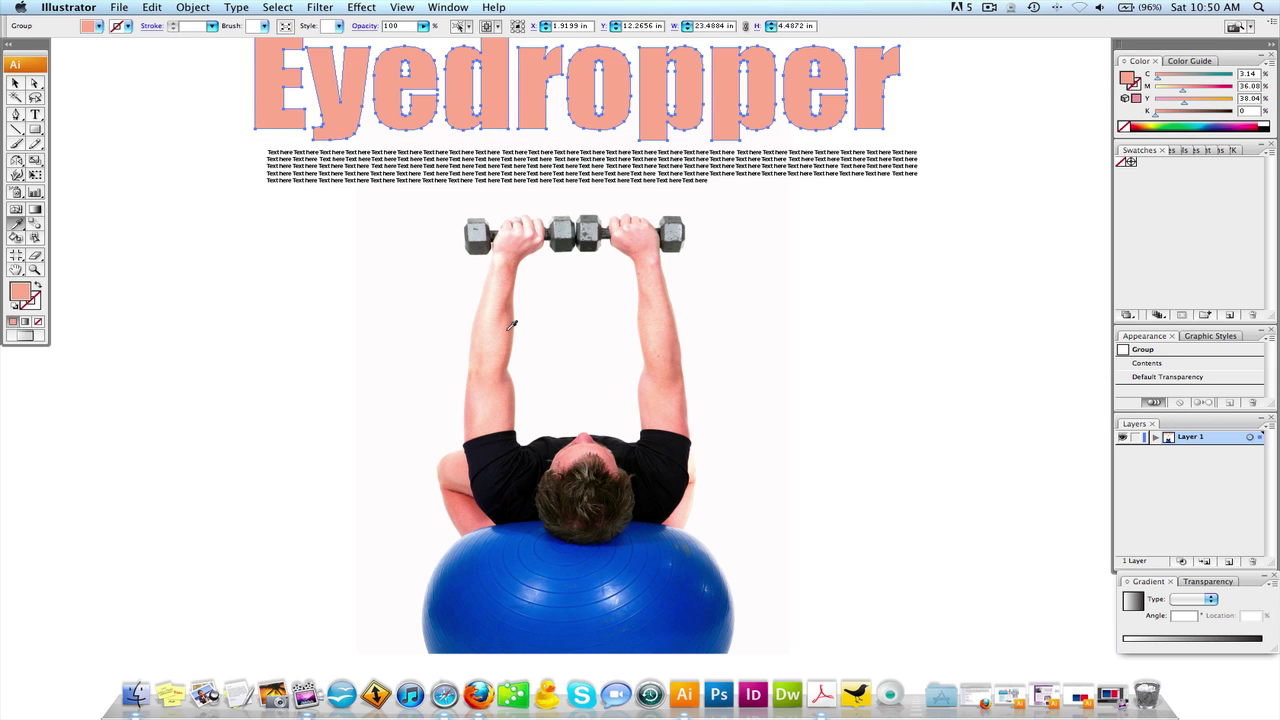
left_click(16, 84)
left_click(254, 147)
scroll(257, 156, "up", 1)
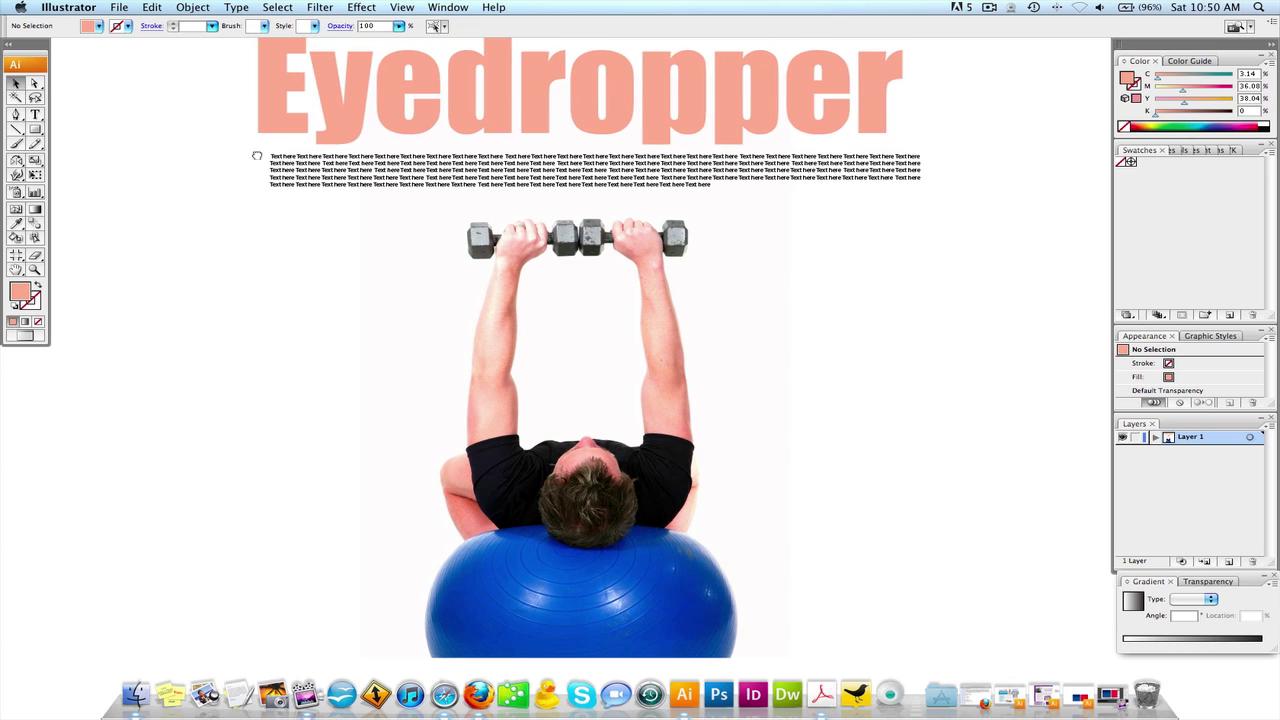
- With nothing selected, sample the exercise ball's blue with the Eyedropper tool and save it as a swatch
left_click(274, 100)
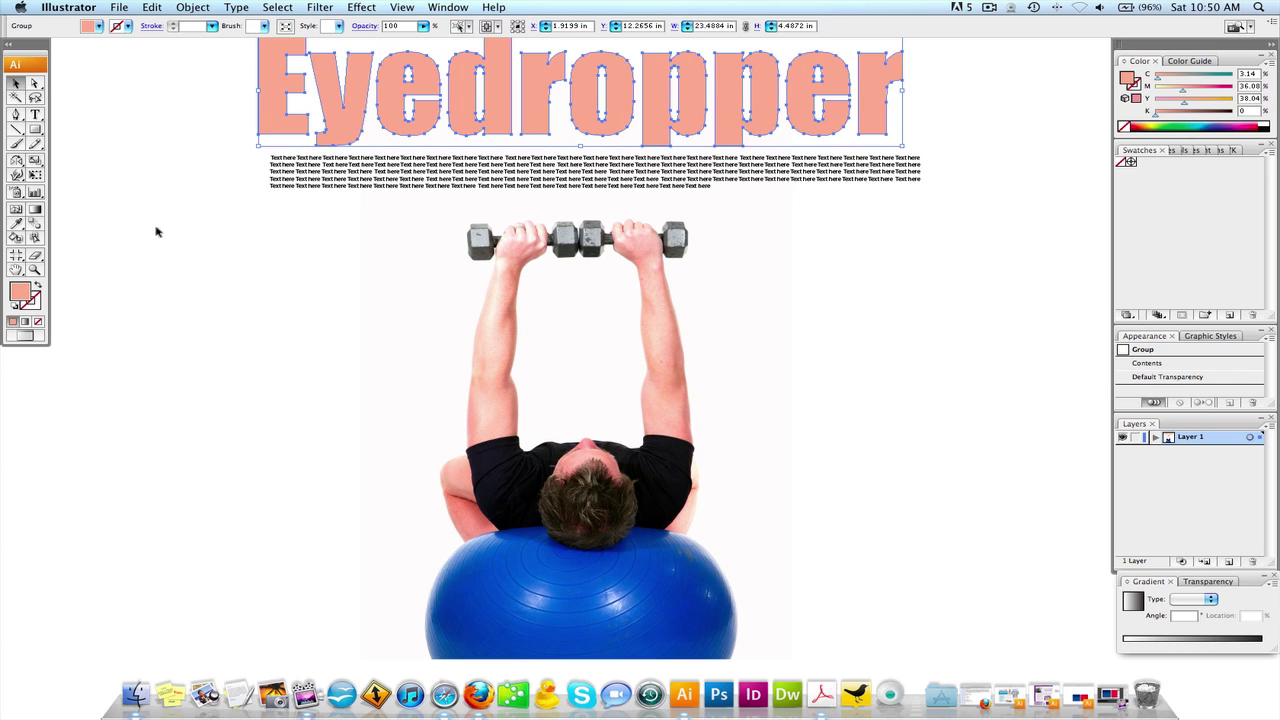
left_click(238, 163)
left_click(17, 222)
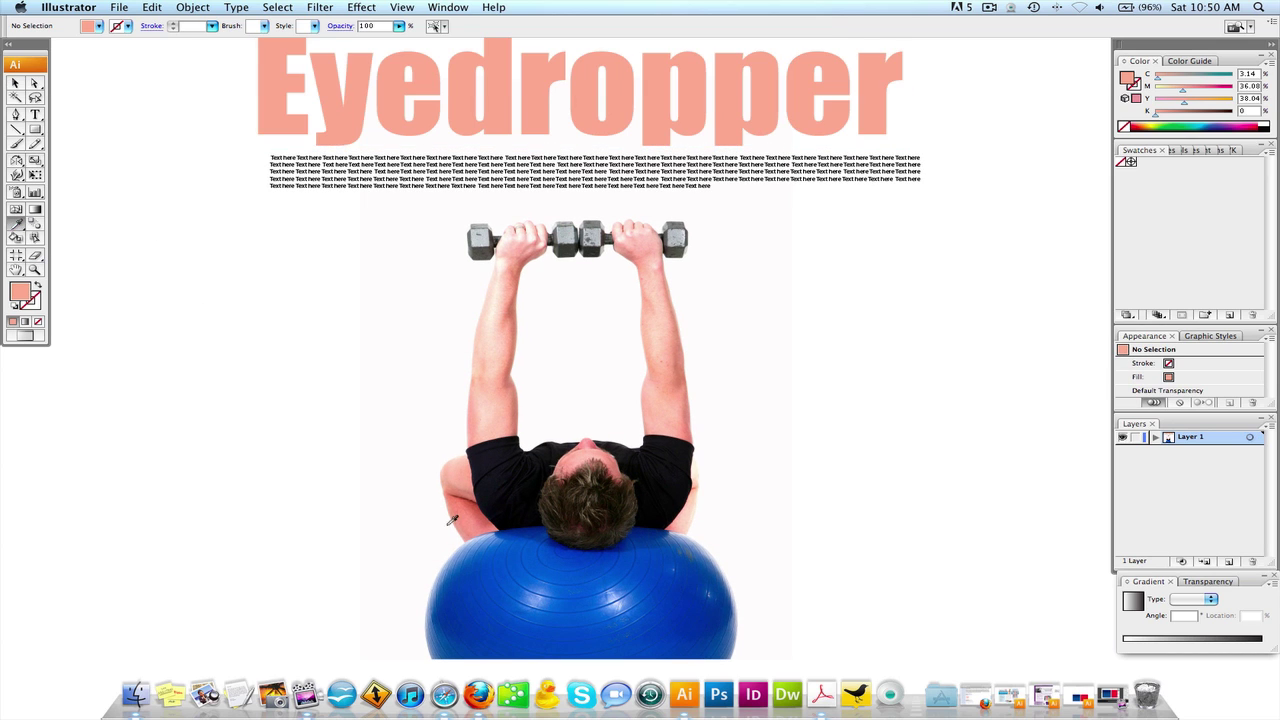
left_click(568, 574)
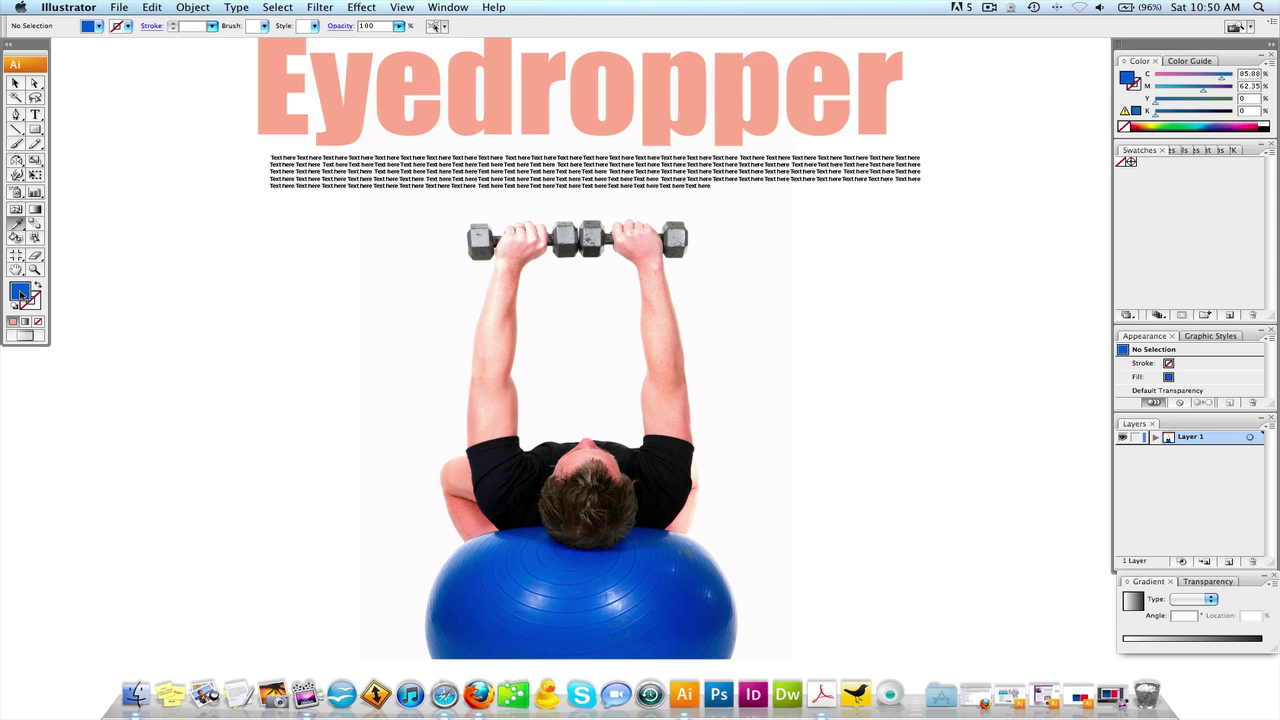
left_click_drag(20, 291, 1160, 170)
- Save the headline's skin-tone fill as a second swatch and deselect the headline
key("v")
left_click(435, 84)
left_click_drag(26, 298, 1173, 171)
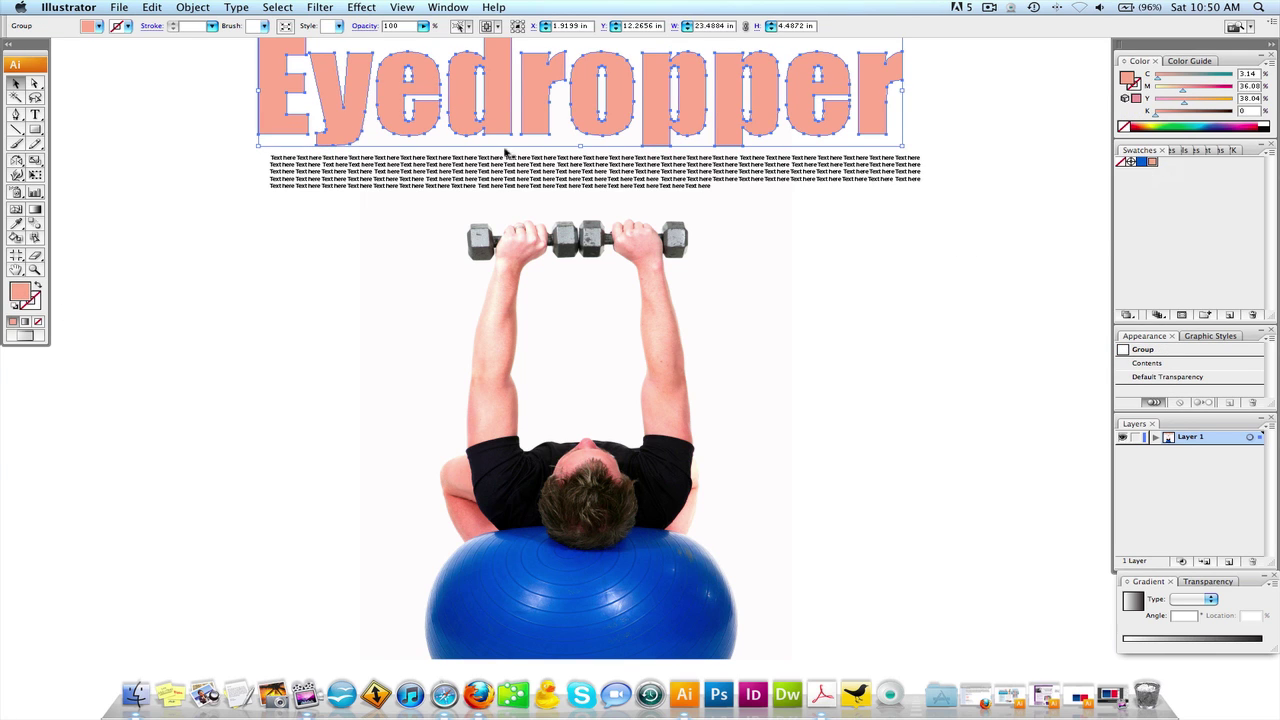
left_click(283, 222)
- Apply the saved blue swatch to the headline's stroke
left_click(351, 110)
key("x")
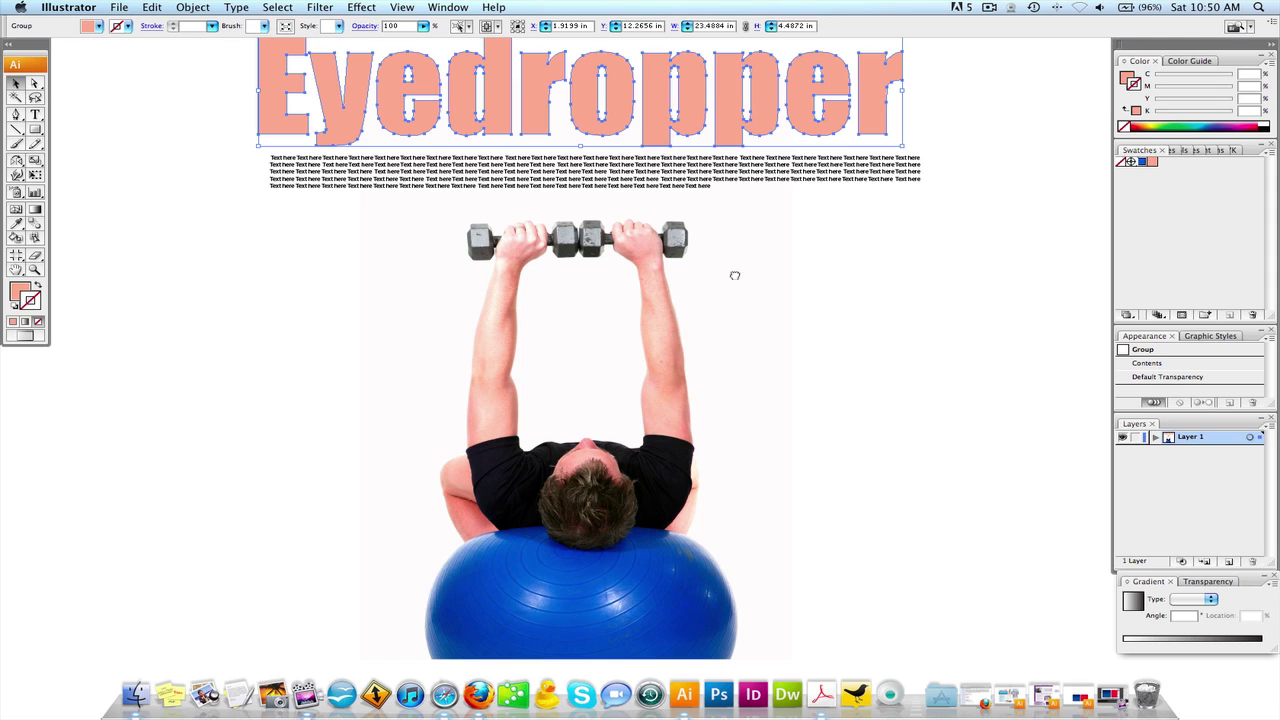
left_click_drag(26, 305, 29, 303)
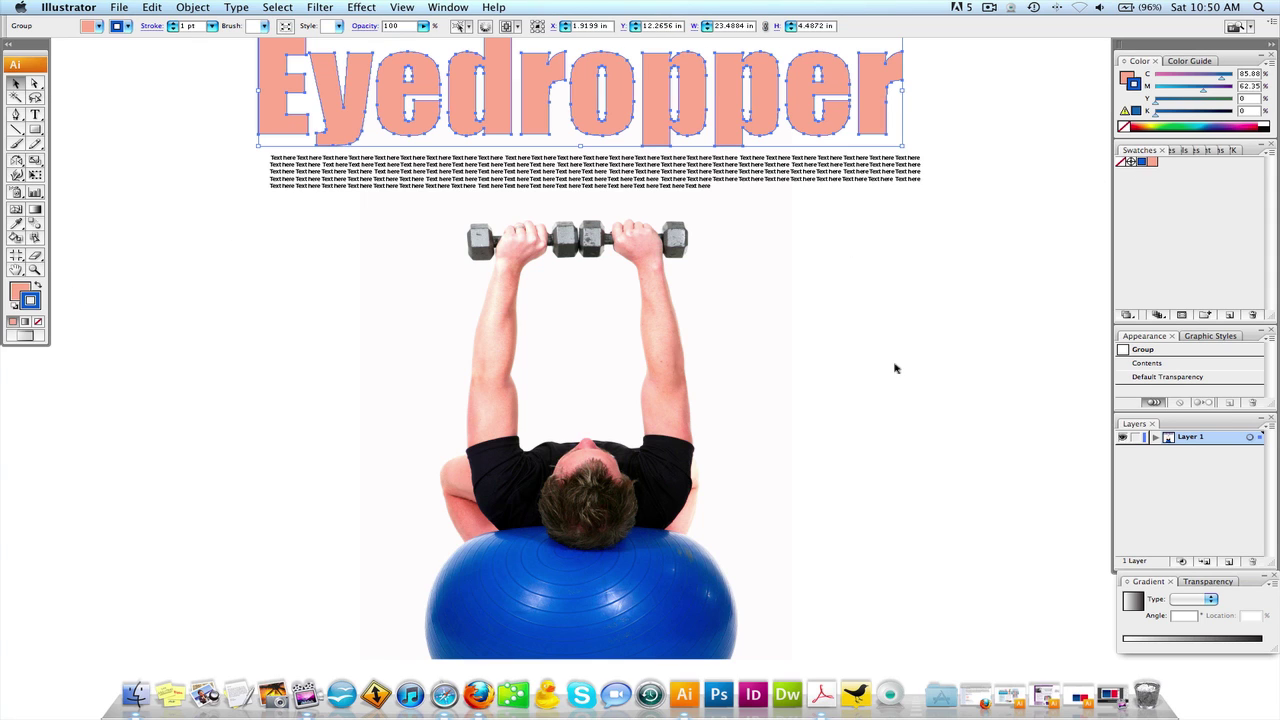
- Set the headline's stroke weight to 9 pt, deselect the headline and close the stroke settings
left_click(440, 8)
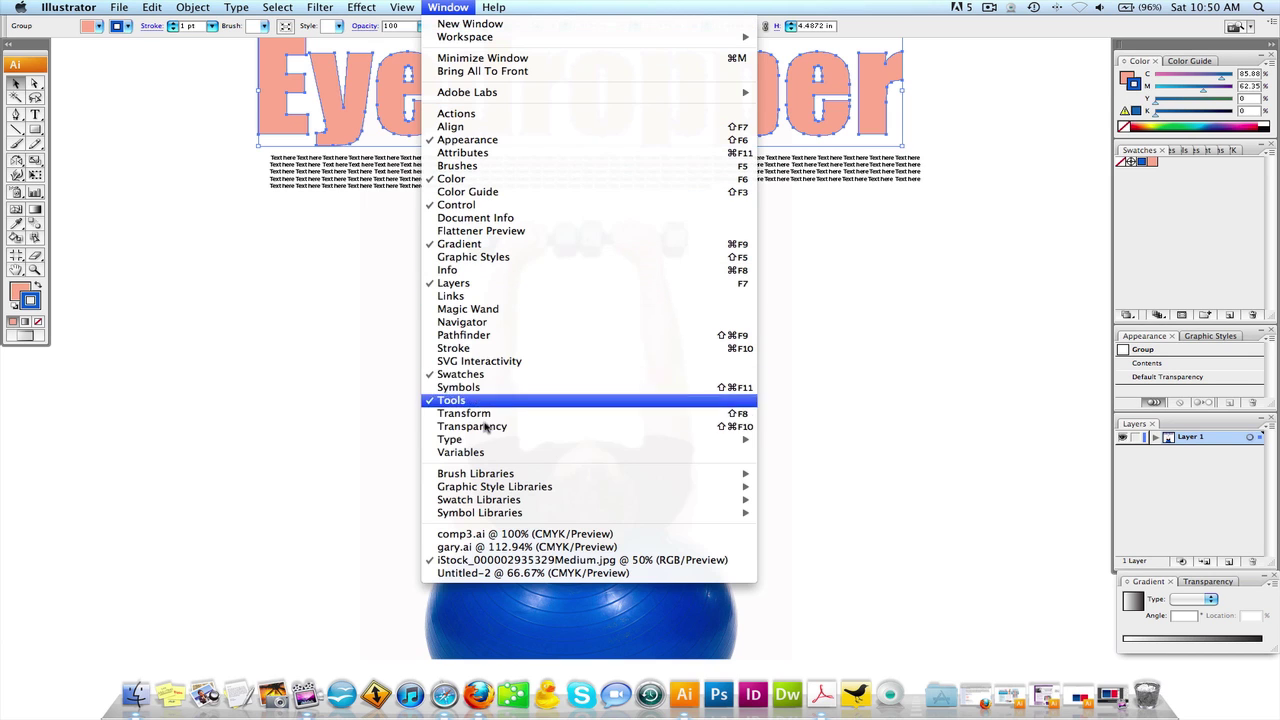
left_click(665, 348)
left_click(900, 117)
left_click(900, 117)
left_click(900, 117)
left_click(900, 117)
left_click(900, 117)
left_click(900, 117)
left_click(889, 292)
left_click_drag(874, 257, 874, 268)
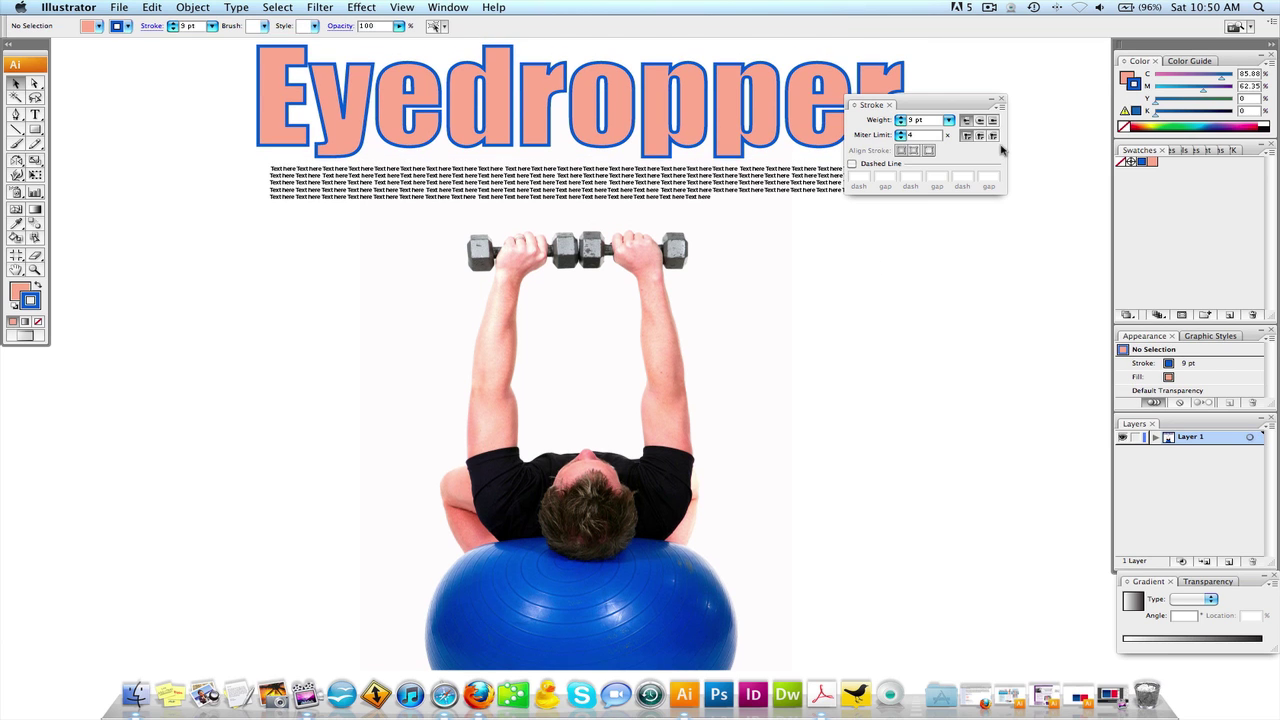
left_click(1004, 98)
scroll(751, 208, "up", 2)
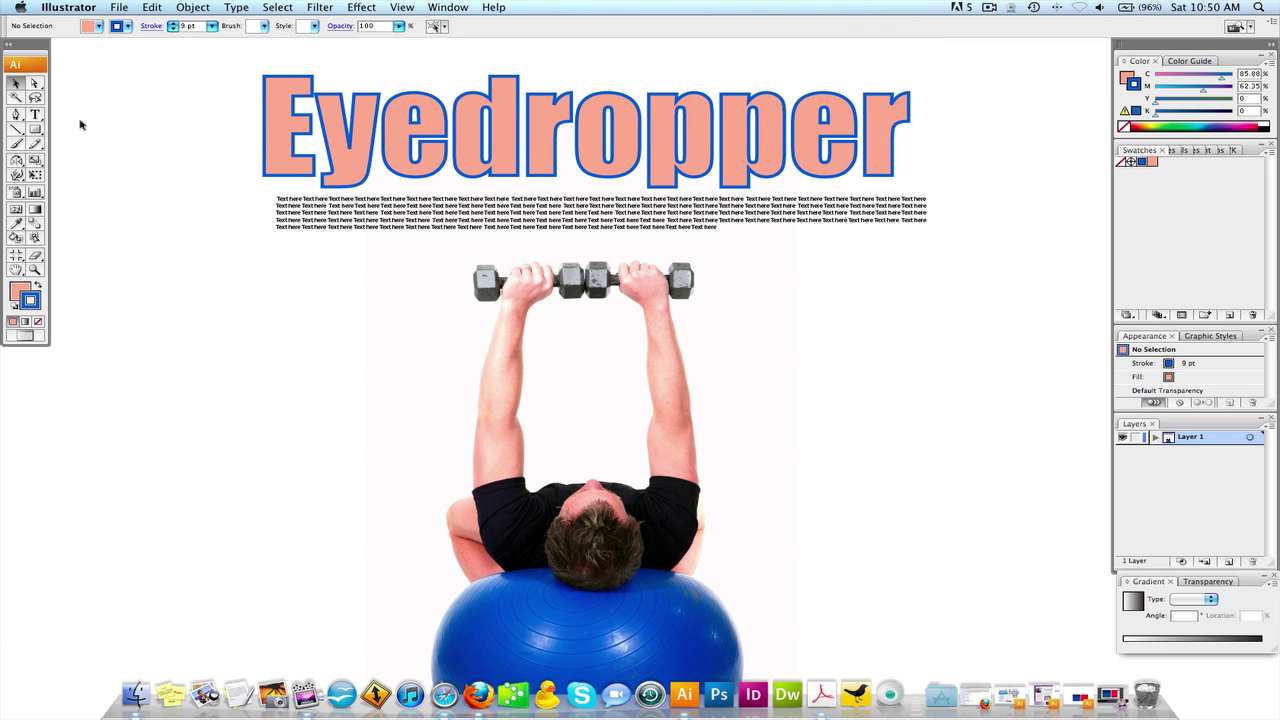
scroll(330, 192, "down", 1)
- Undo the swatches, the placeholder text and the headline's stroke, recolouring and move, back to the dark blue headline just above the dumbbells
left_click(368, 194)
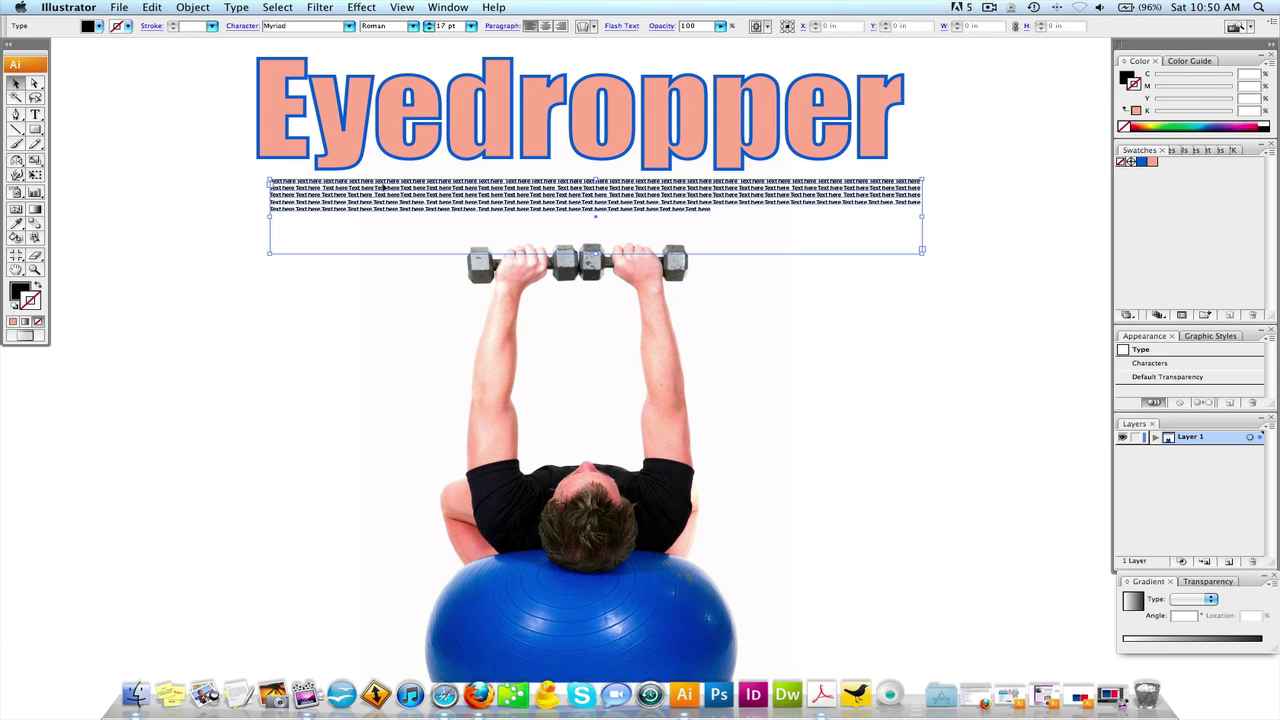
left_click(408, 118)
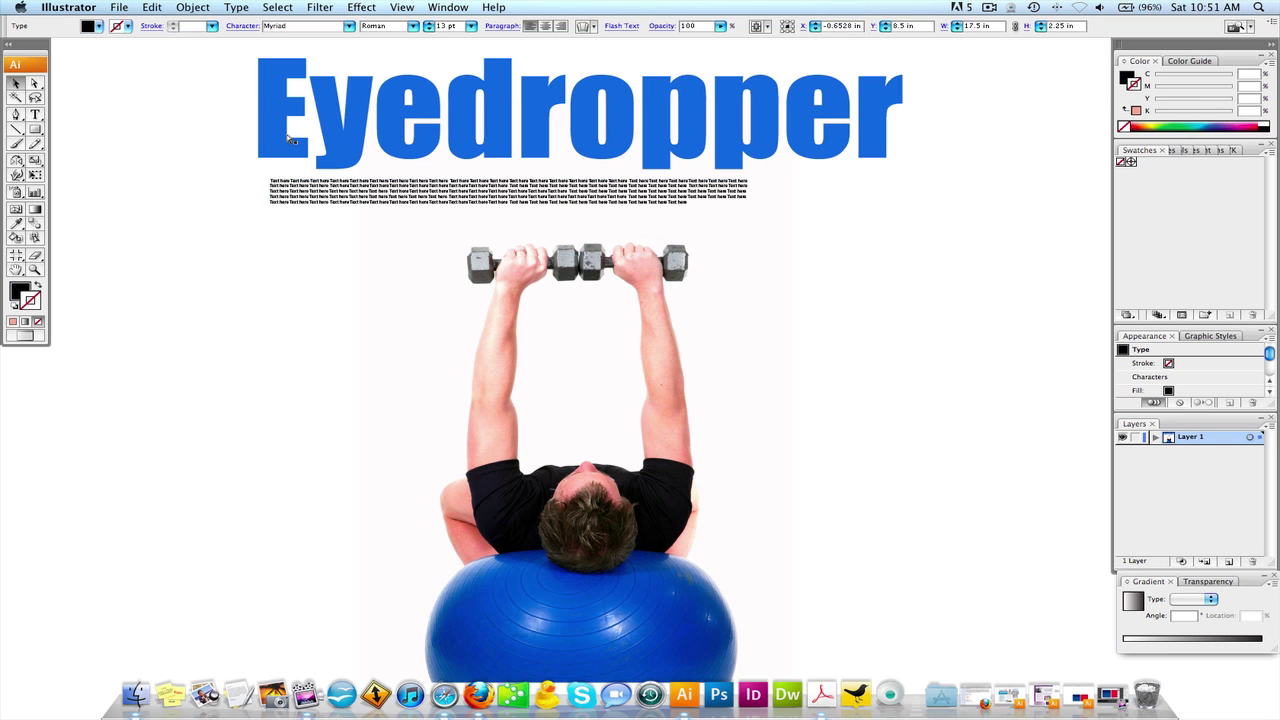
key("super+z")
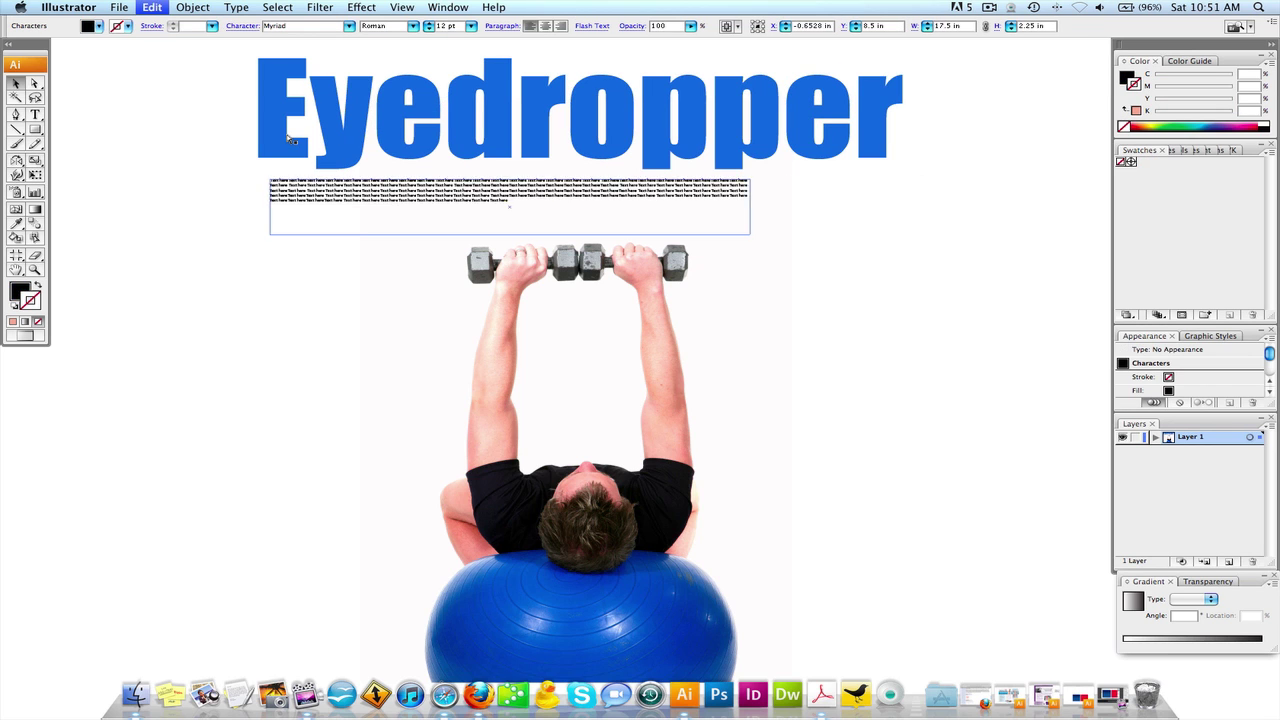
key("super+z")
key("super+z")
key("super+z")
key("super+z")
key("super+z")
key("super+z")
key("super+z")
key("super+z")
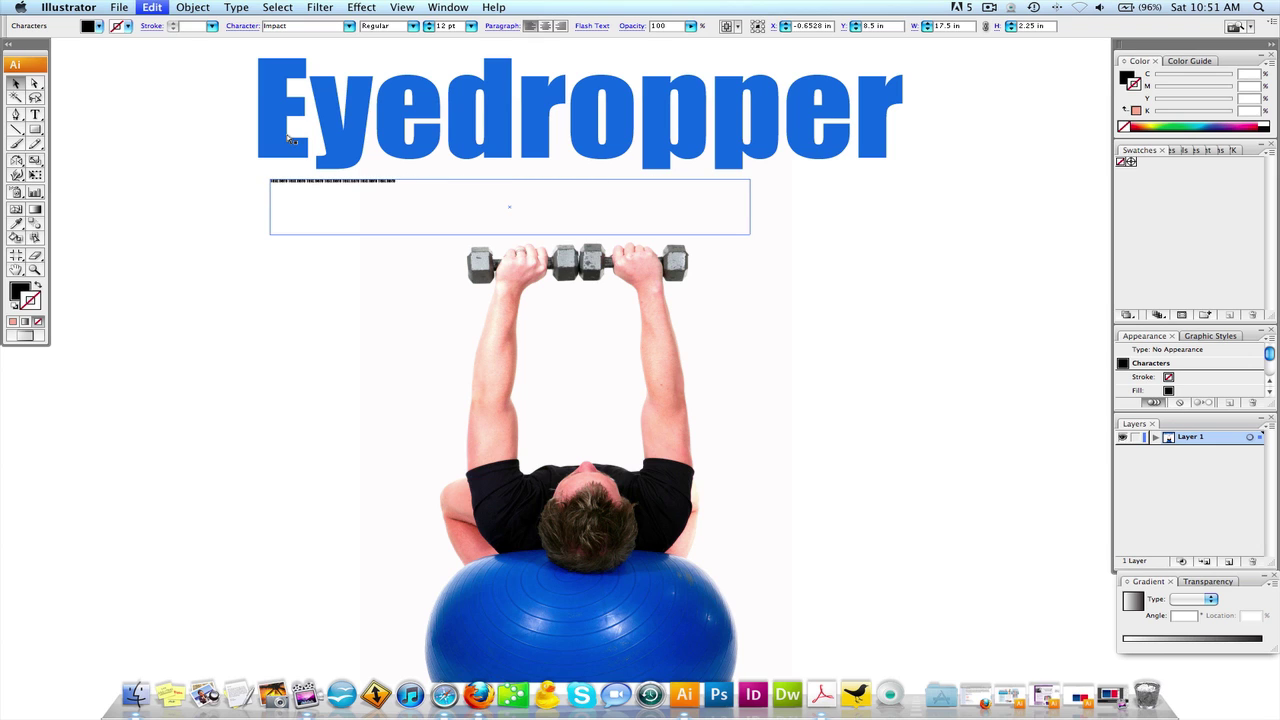
key("super+z")
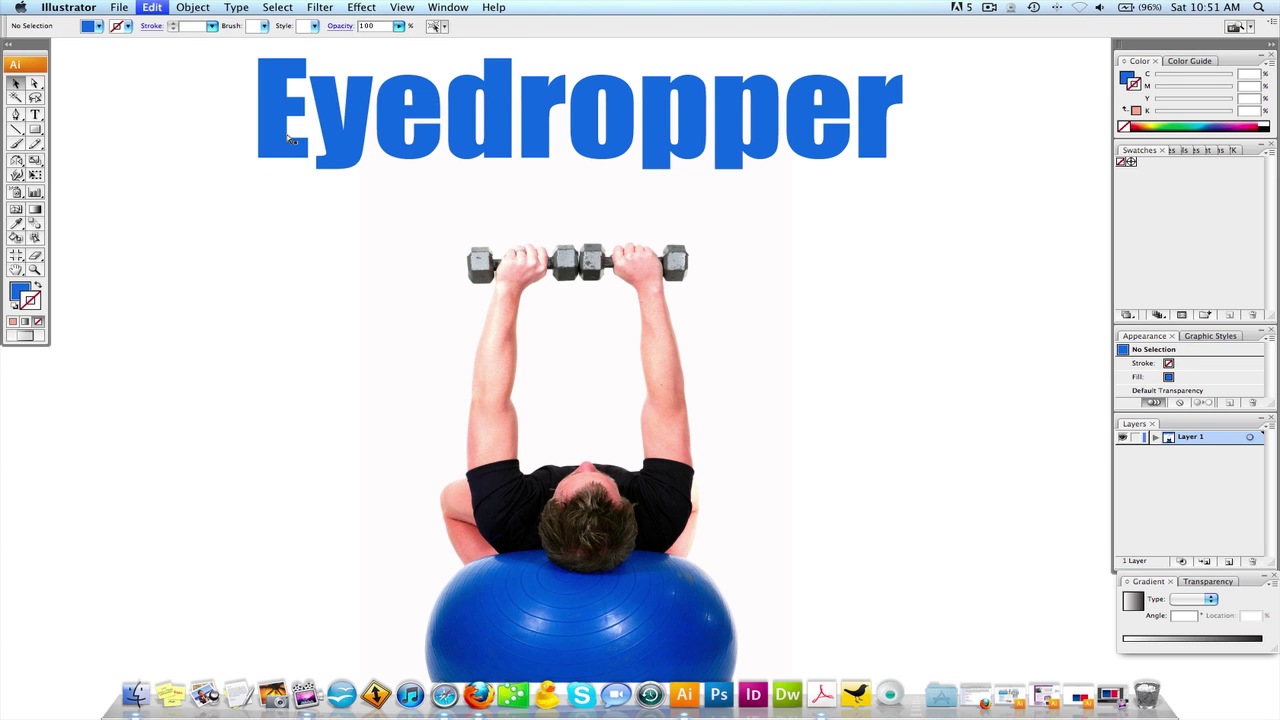
key("super+z")
key("super+z")
key("super+z")
key("super+z")
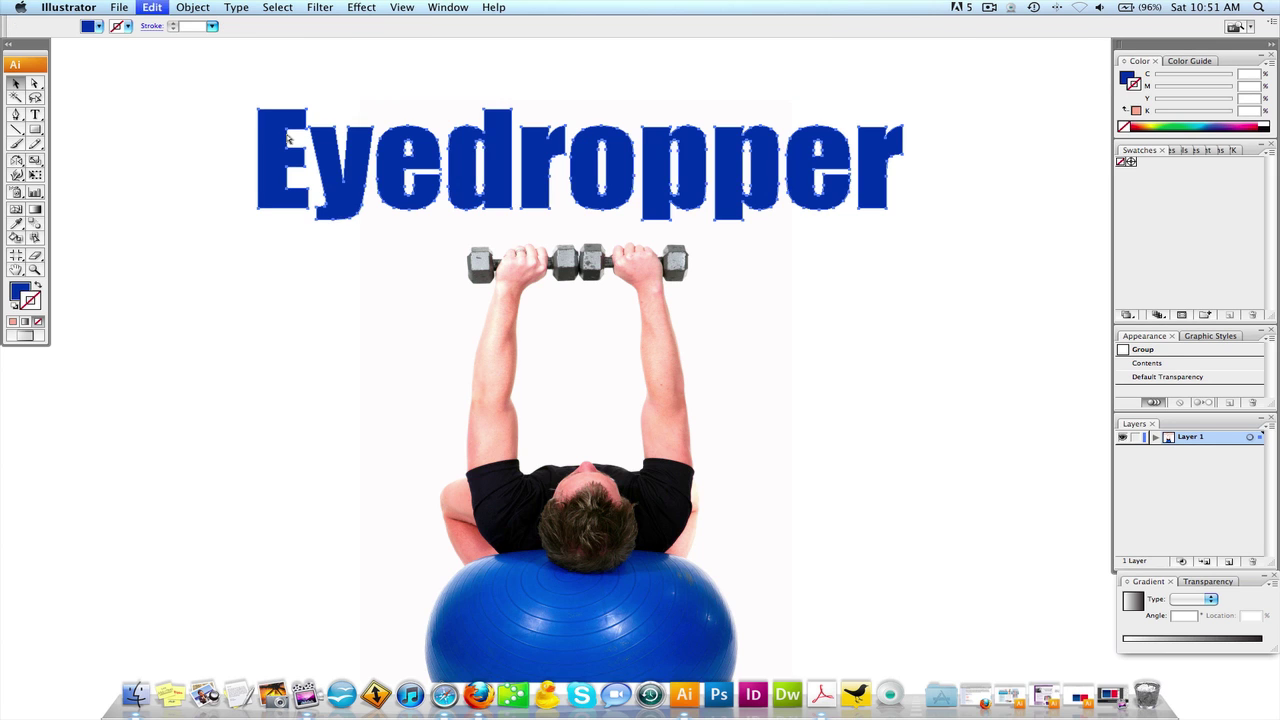
- Move the live-text Eyedropper headline up and place a duplicate about 3 in below it
left_click_drag(372, 165, 372, 117)
left_click(294, 225)
left_click_drag(478, 147, 478, 201)
key("super+z")
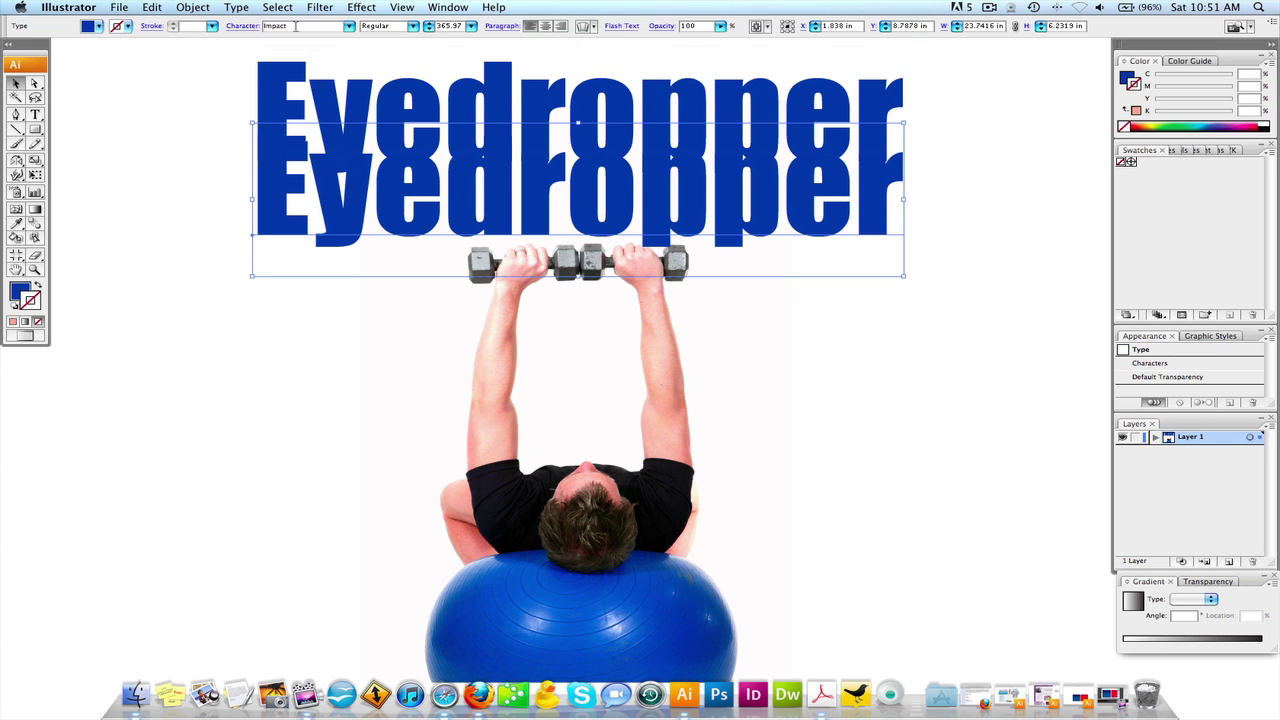
- Set the duplicate headline's font to Times and scale it down to about 191 pt
type("Times")
key("Return")
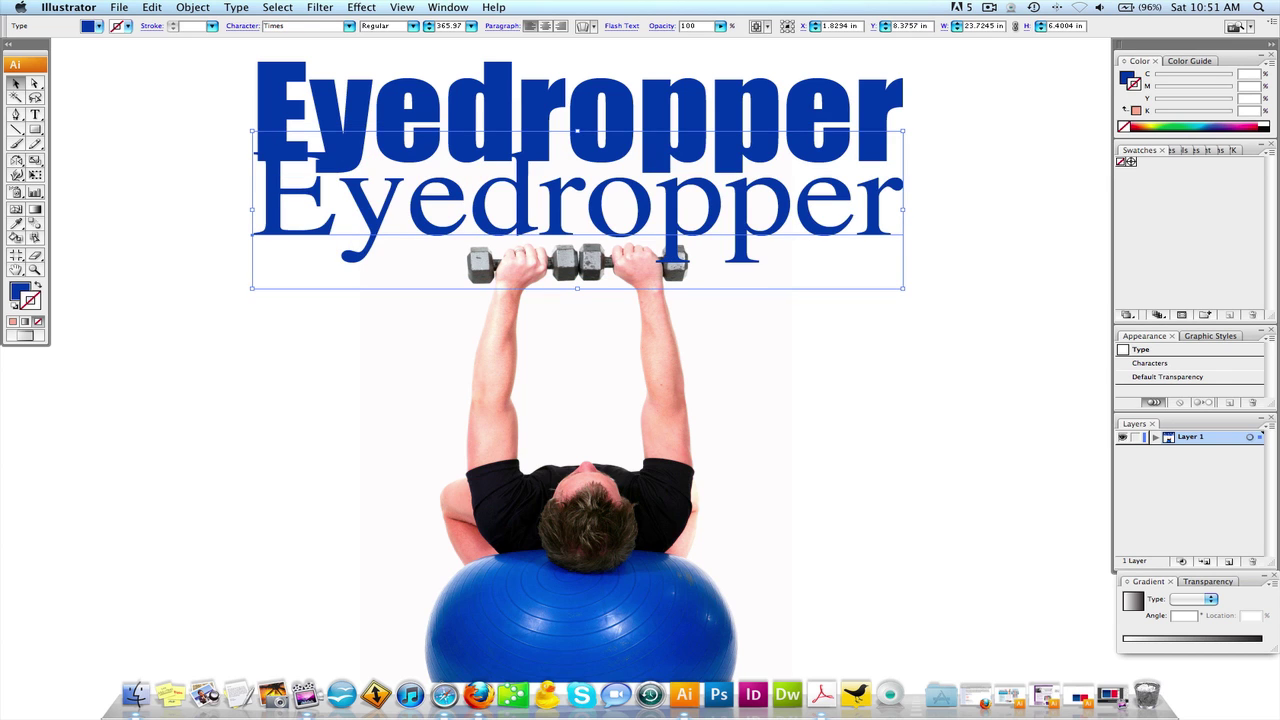
left_click_drag(577, 130, 739, 227)
- Replace the Times duplicate's text with "Headline"
double_click(740, 230)
key("super+a")
type("Headline")
key("Escape")
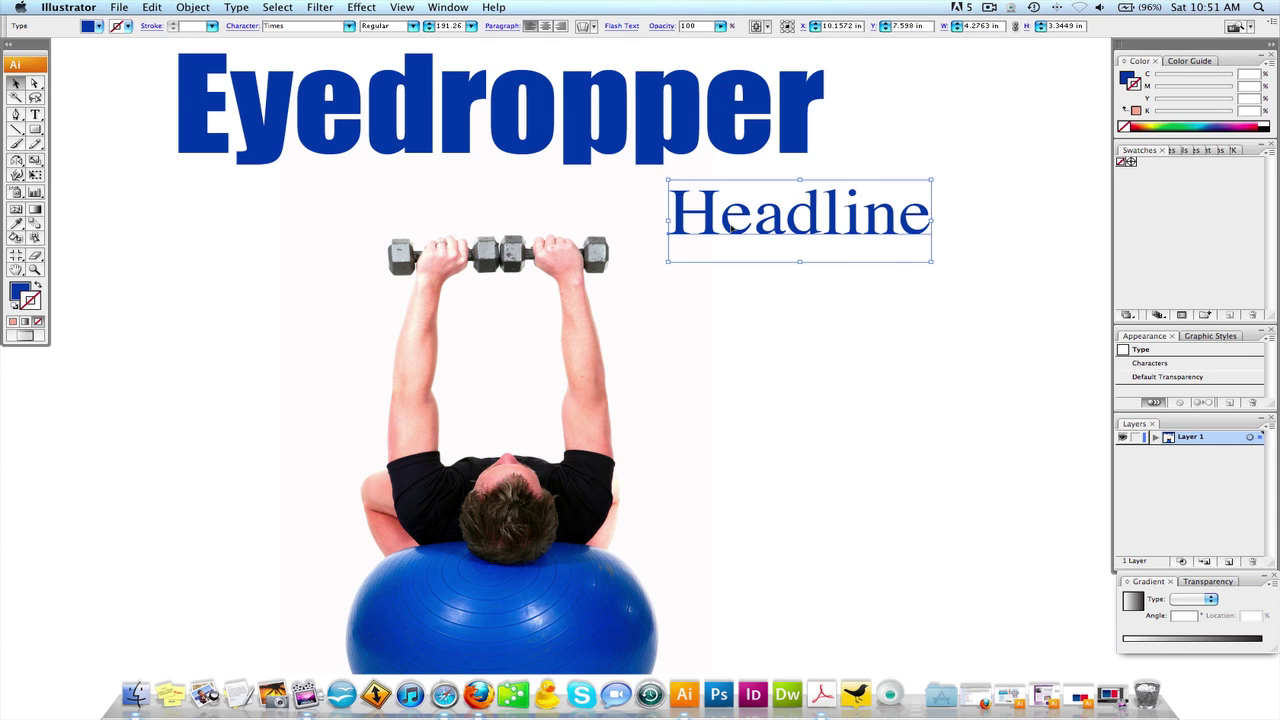
- Compare the font and size settings of the Eyedropper headline with those of the smaller Headline text
left_click(489, 107)
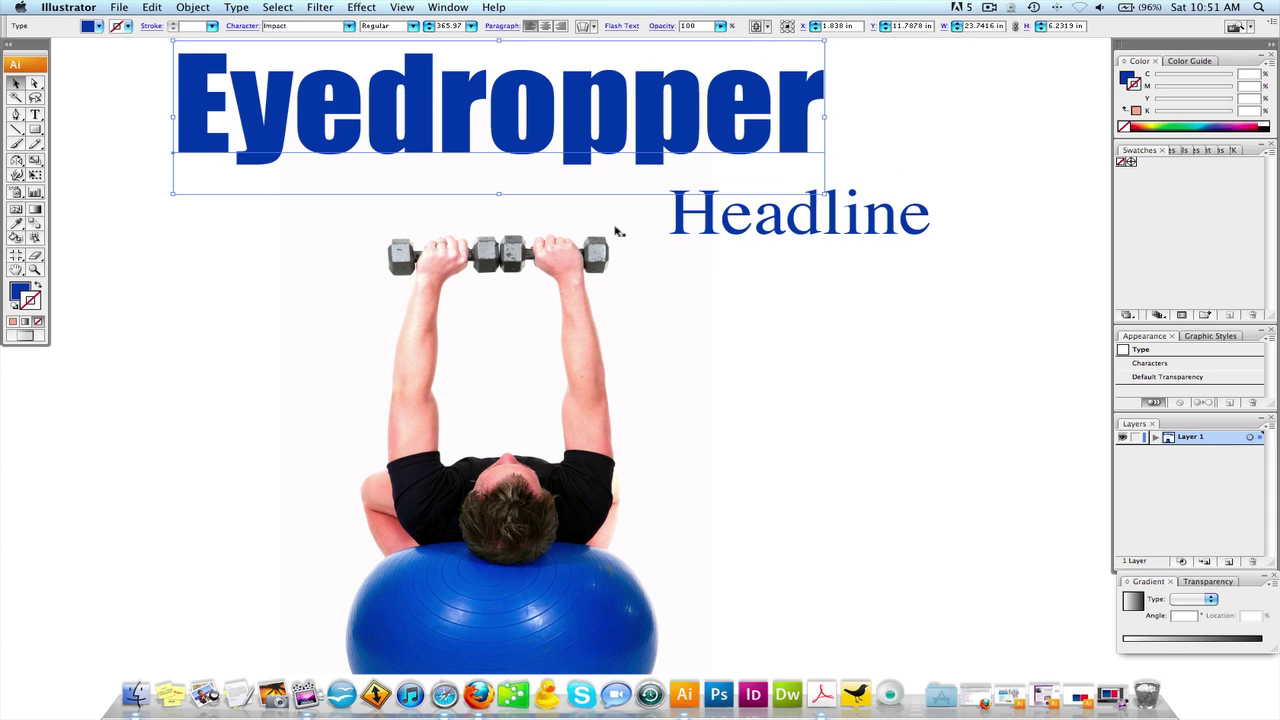
scroll(637, 218, "left", 2)
left_click_drag(510, 148, 492, 142)
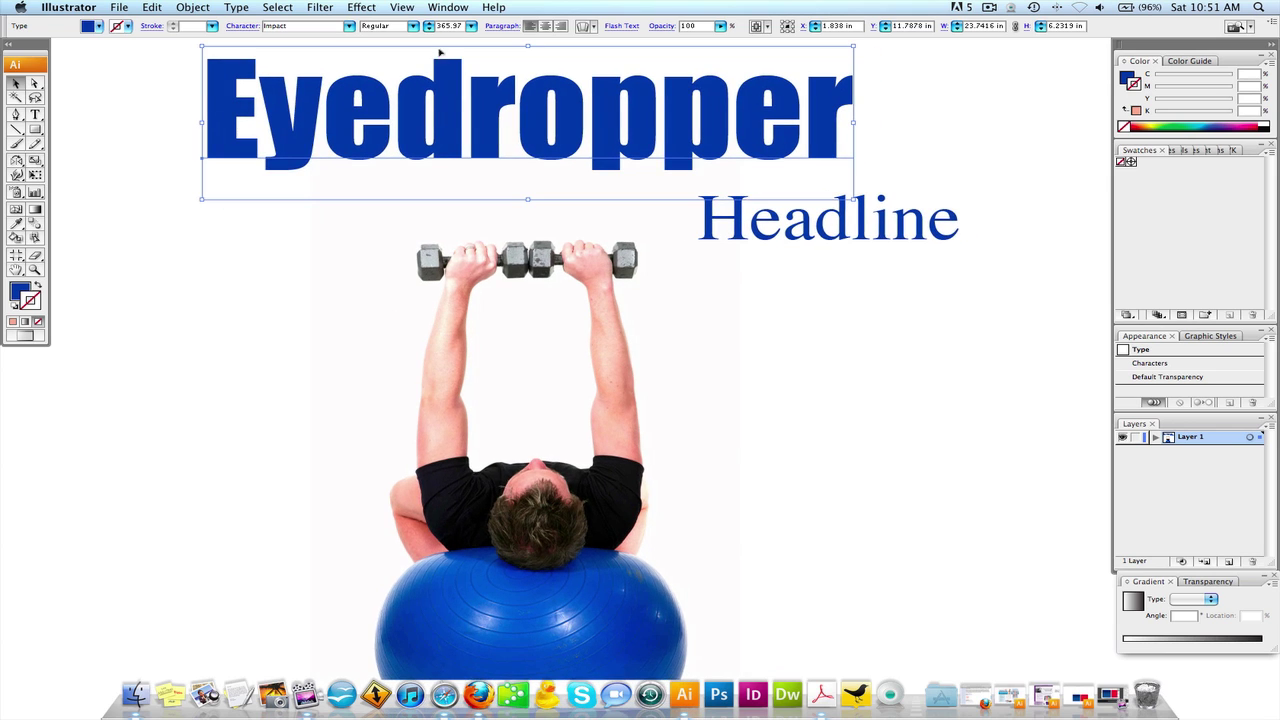
scroll(763, 234, "left", 1)
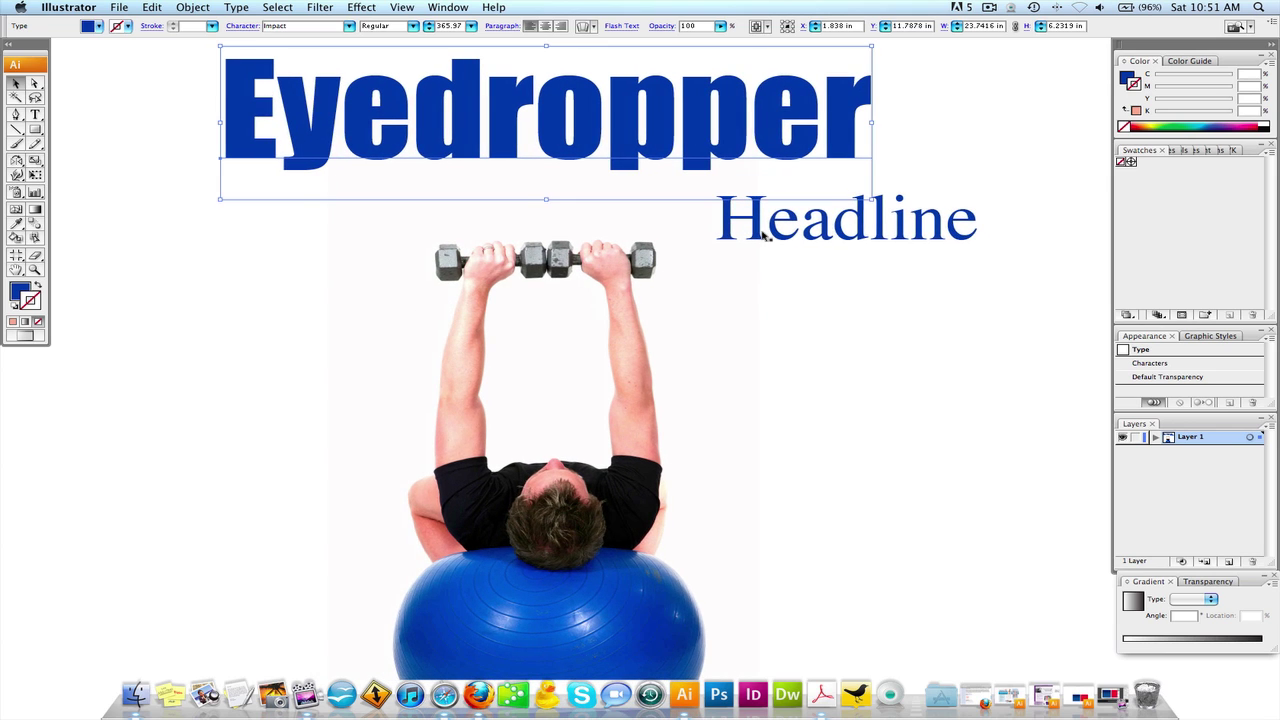
left_click(763, 233)
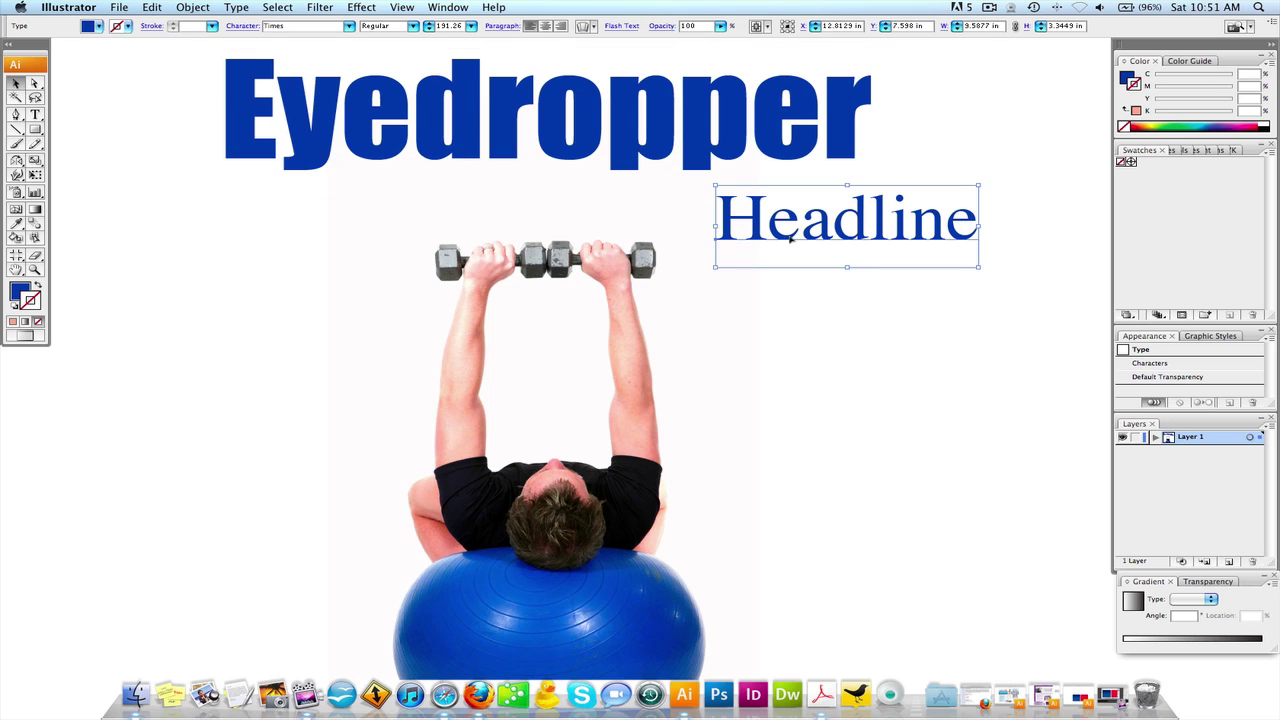
double_click(790, 237)
key("super+a")
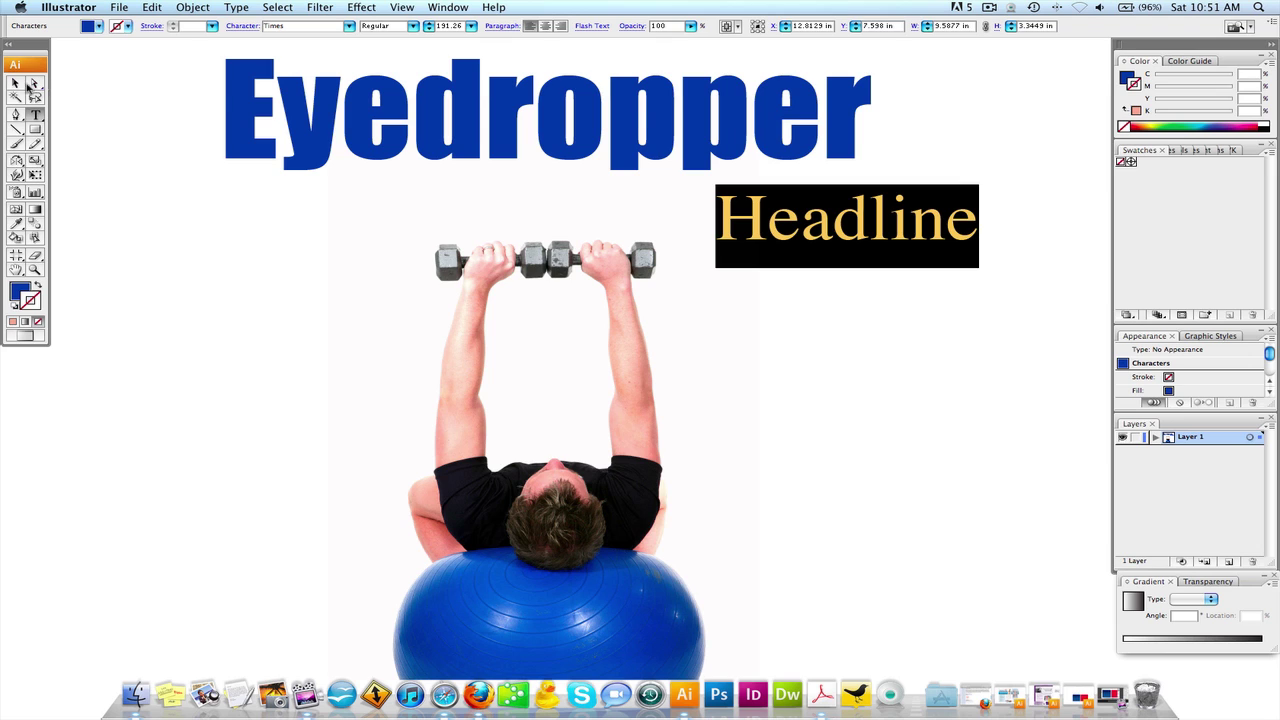
key("Escape")
- Copy the Headline text's Times type style onto the Eyedropper headline with the Eyedropper tool, and deselect it
left_click(238, 96)
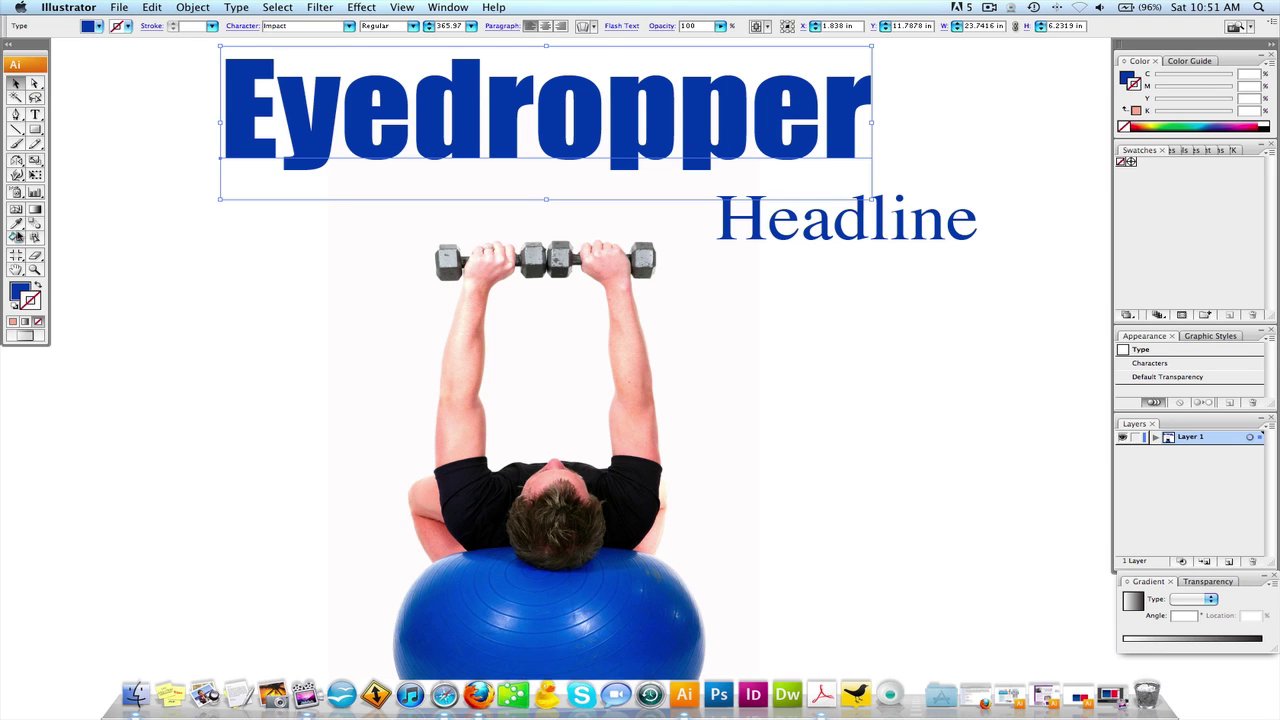
left_click(17, 227)
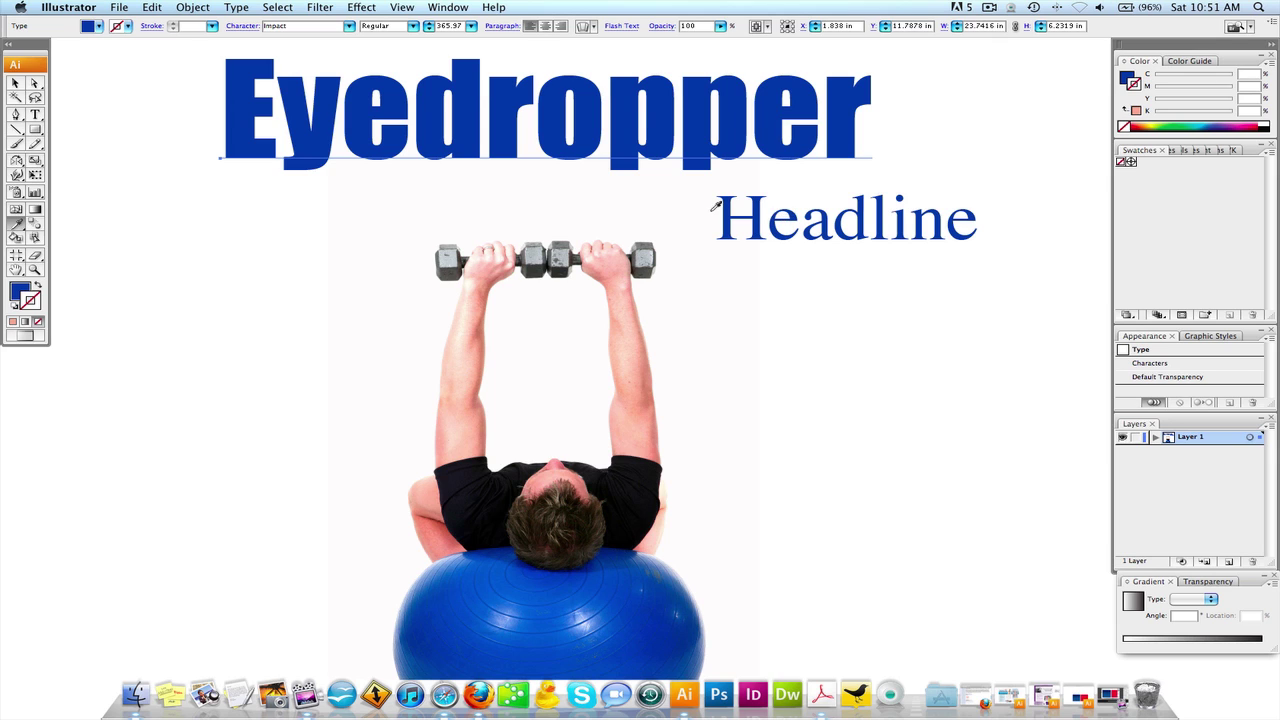
left_click(761, 207)
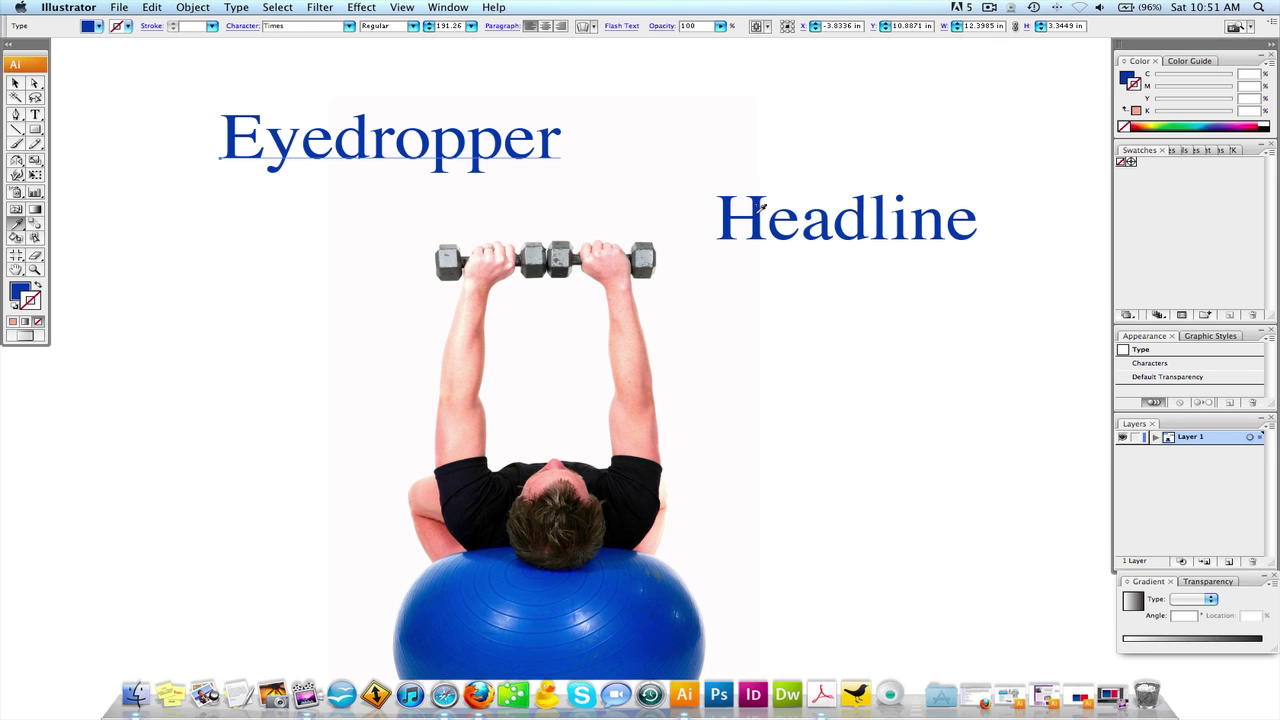
left_click(13, 84)
left_click(160, 125)
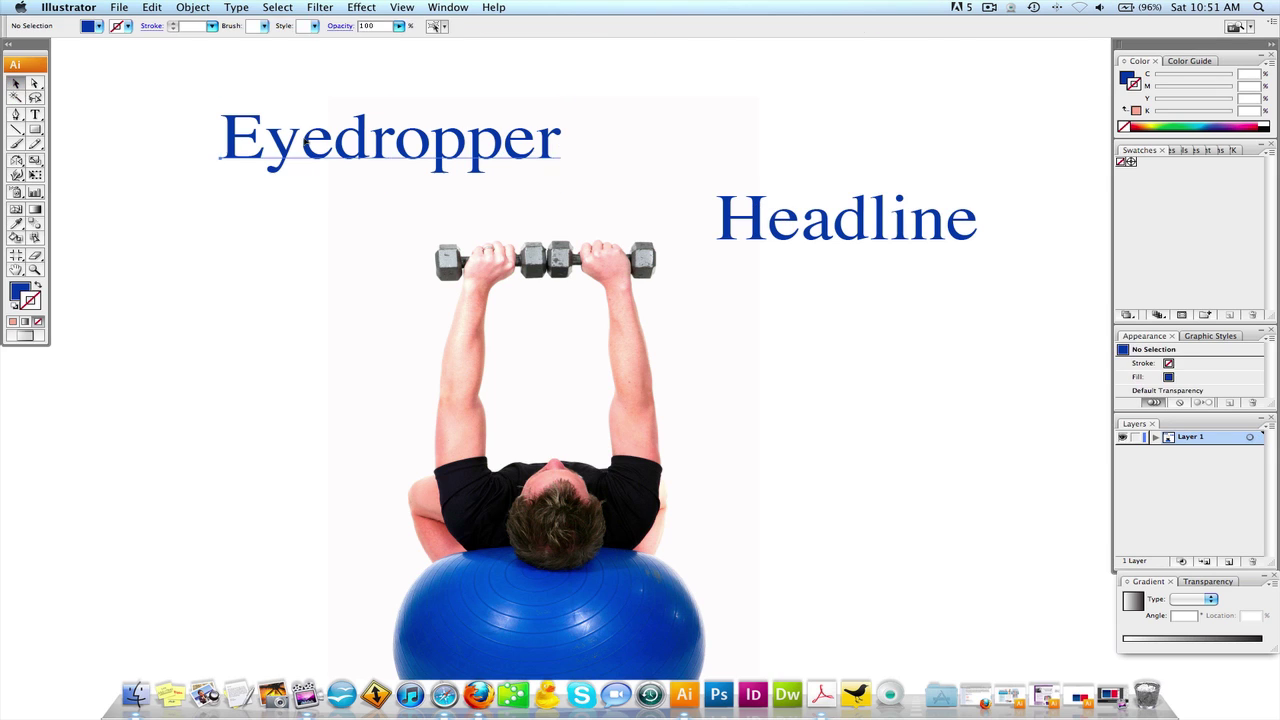
- Check that the restyled Eyedropper headline is still editable text, and undo the type style transfer
triple_click(304, 137)
left_click(15, 84)
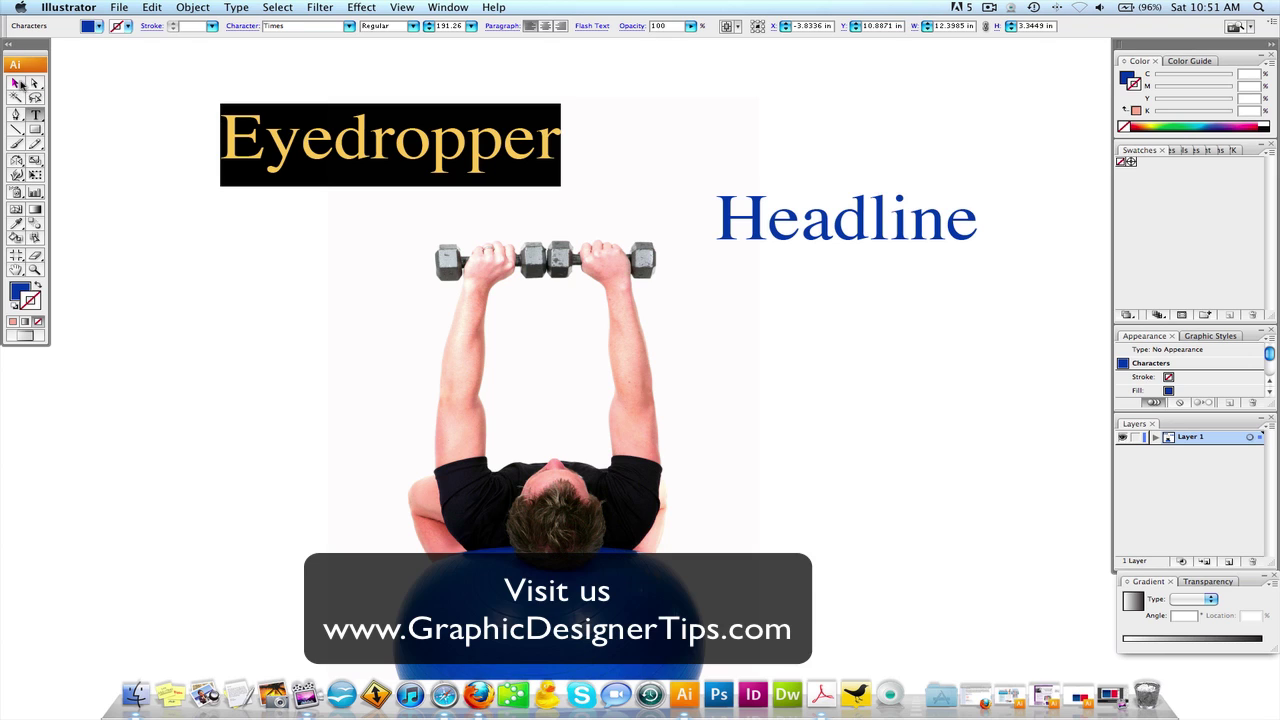
left_click(196, 85)
key("super+z")
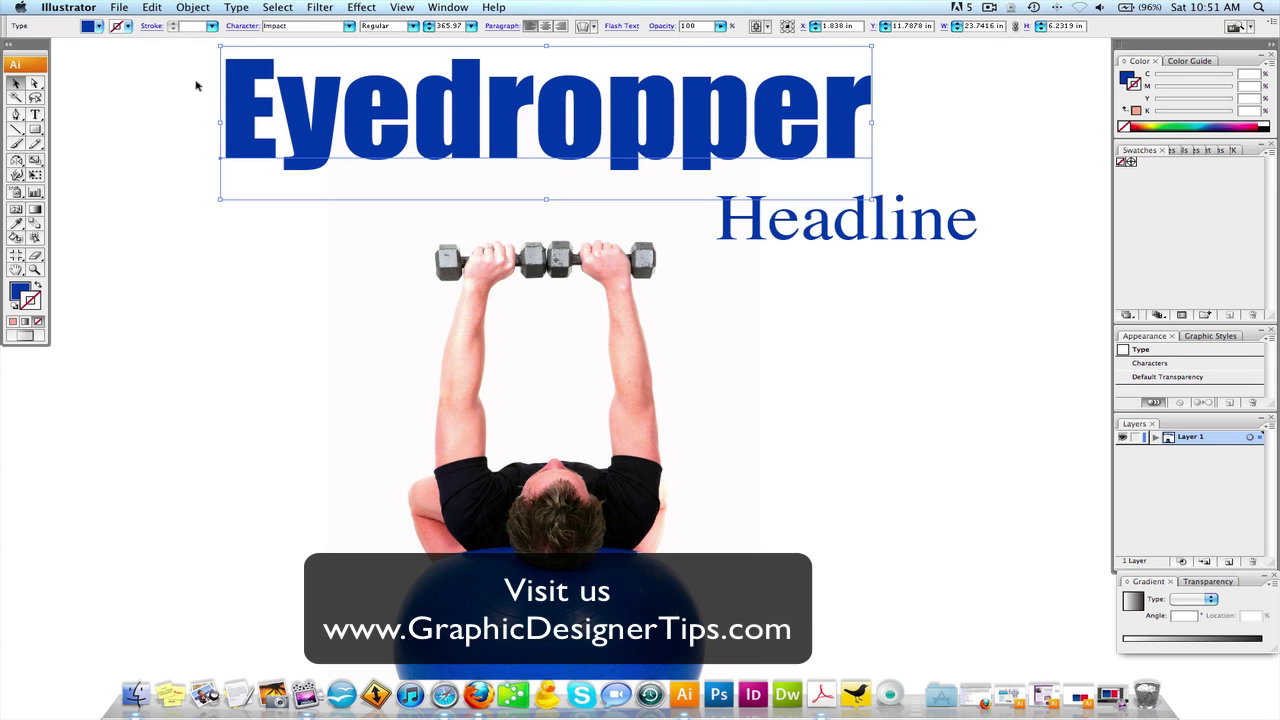